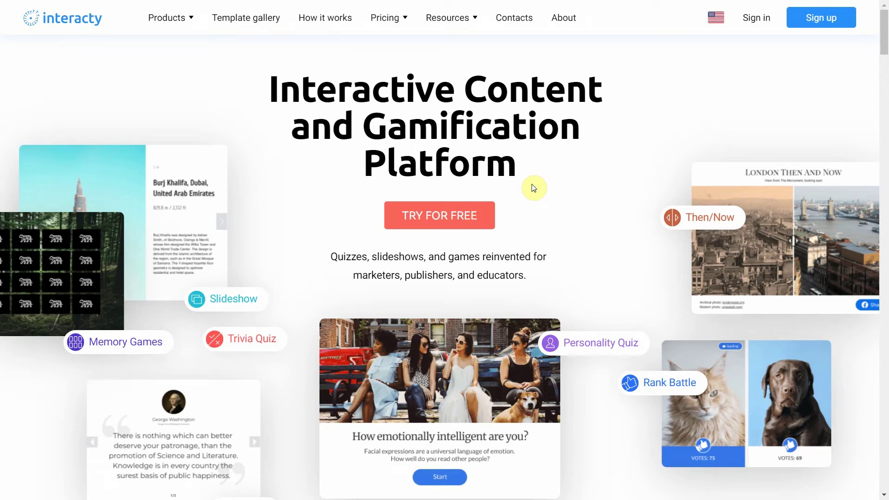
- Go to the Find a Pair product page from the Products menu
click(187, 17)
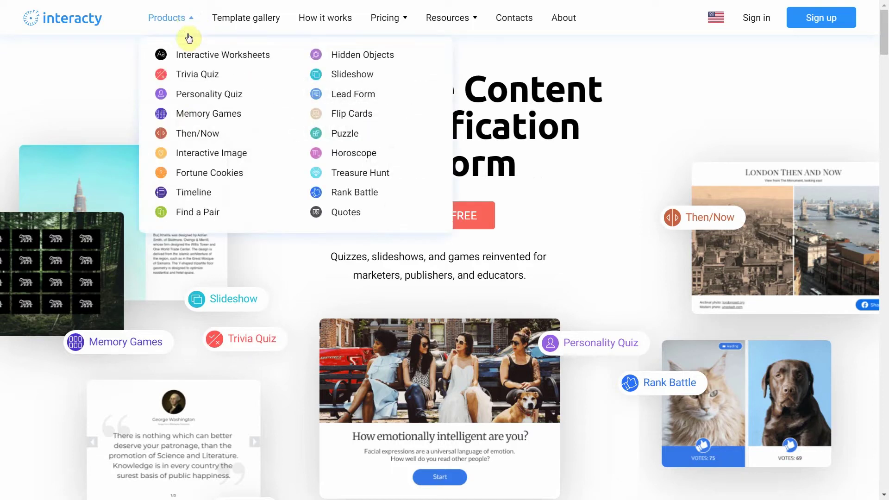
click(192, 216)
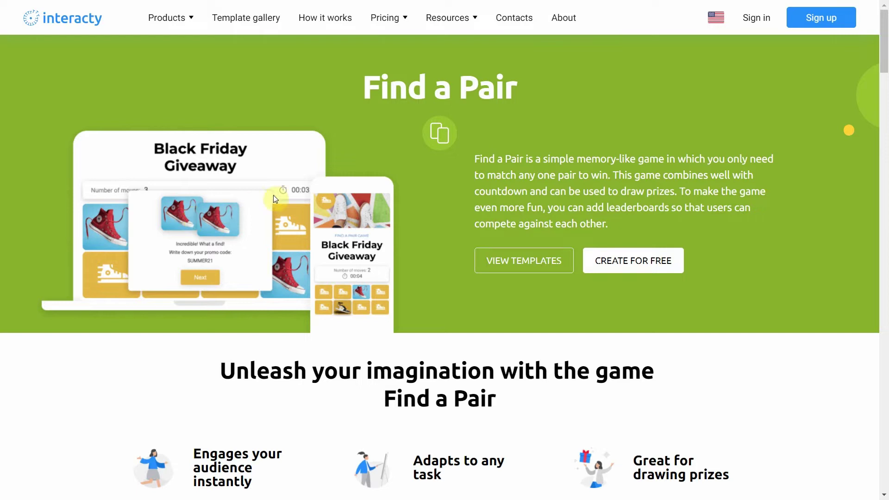
- Sign in, then browse the template gallery's Game concepts to the Find a Pair templates
click(756, 21)
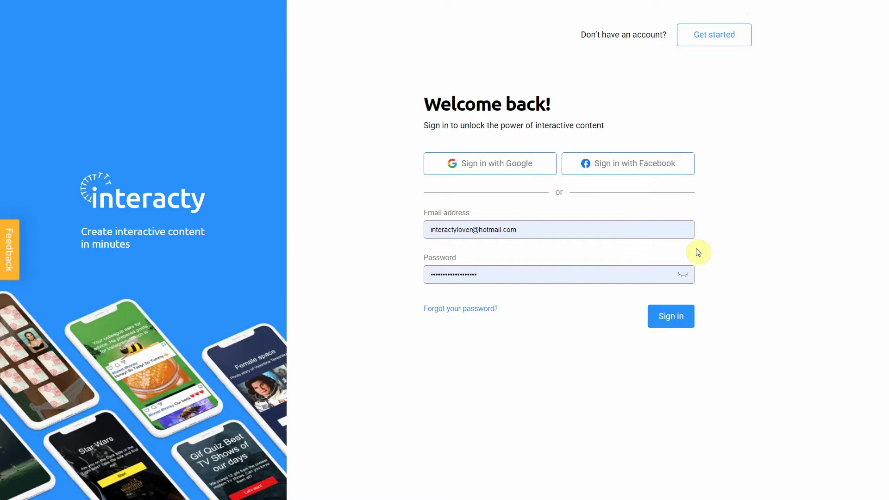
click(665, 320)
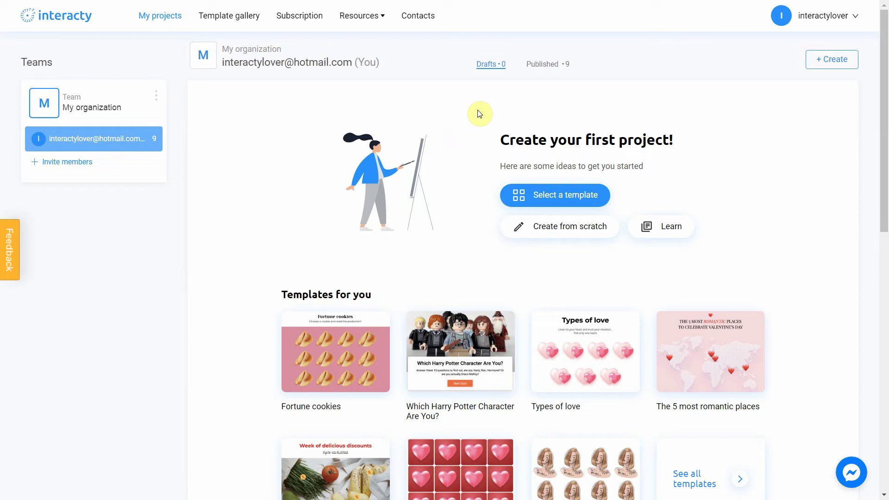
click(235, 19)
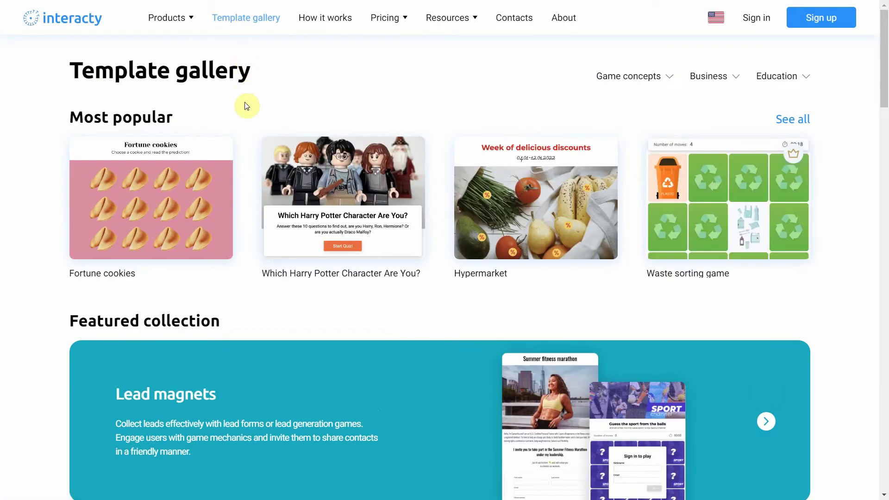
scroll(247, 111, down, 7)
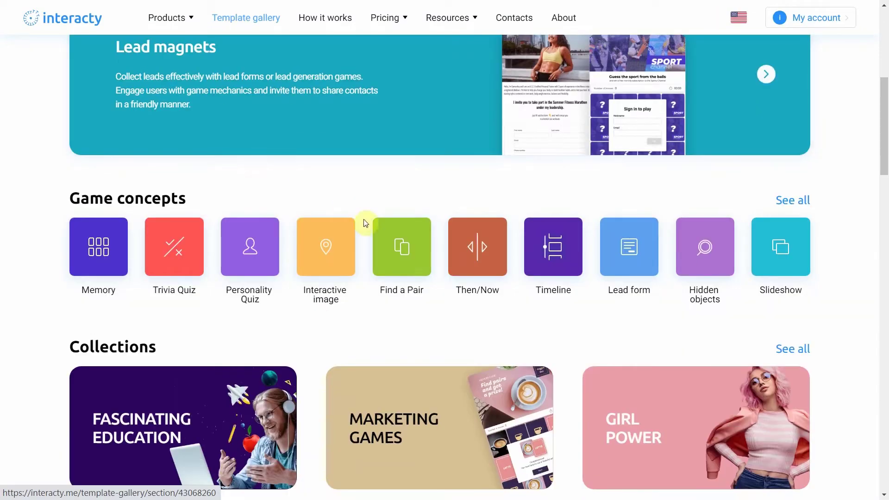
click(400, 252)
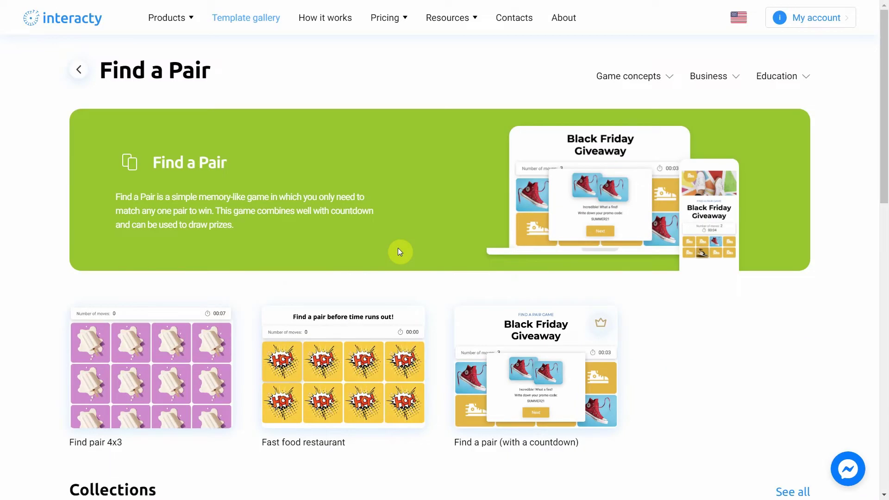
mouse_move(334, 383)
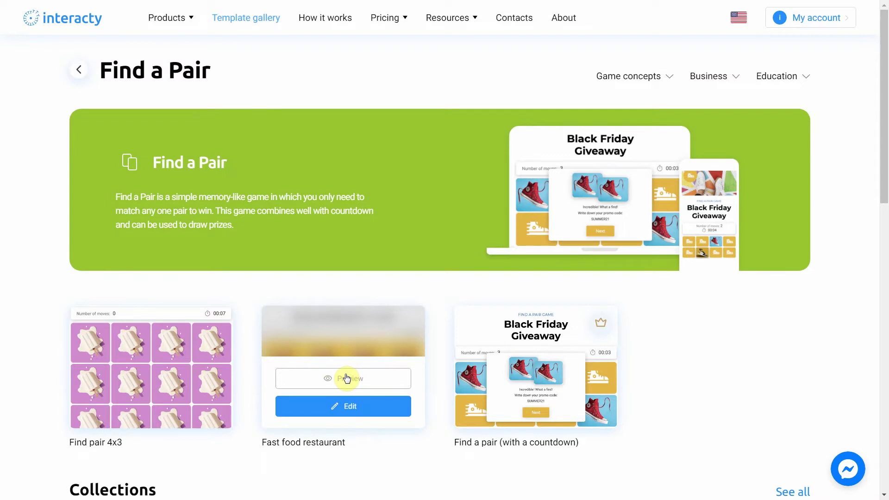
- Create a project from the Fast food restaurant template, open the game's options, and clear the tour tips
click(343, 412)
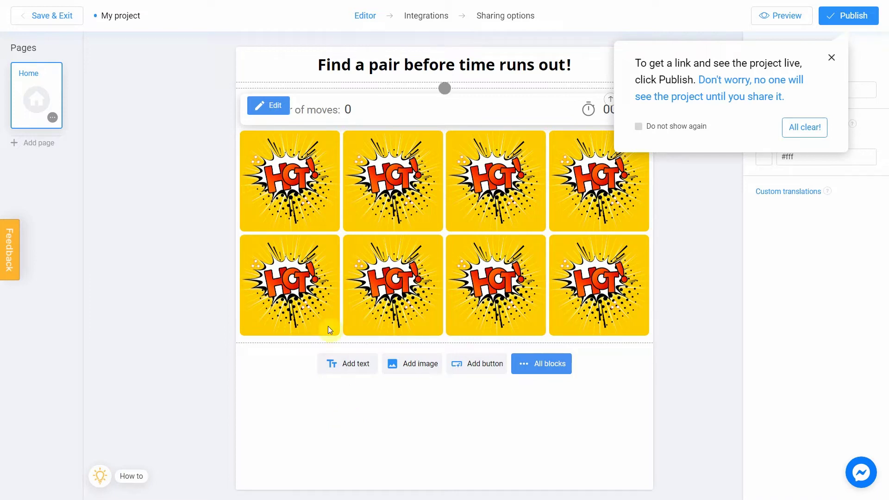
click(265, 107)
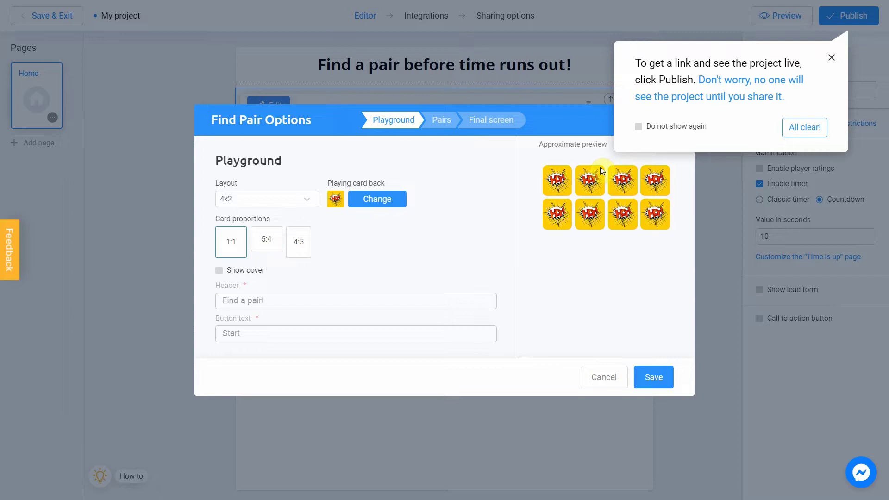
click(793, 127)
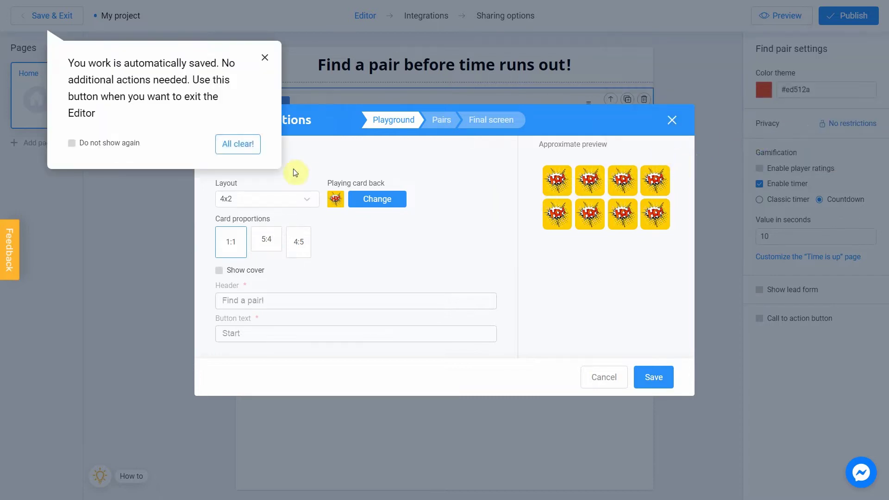
click(241, 144)
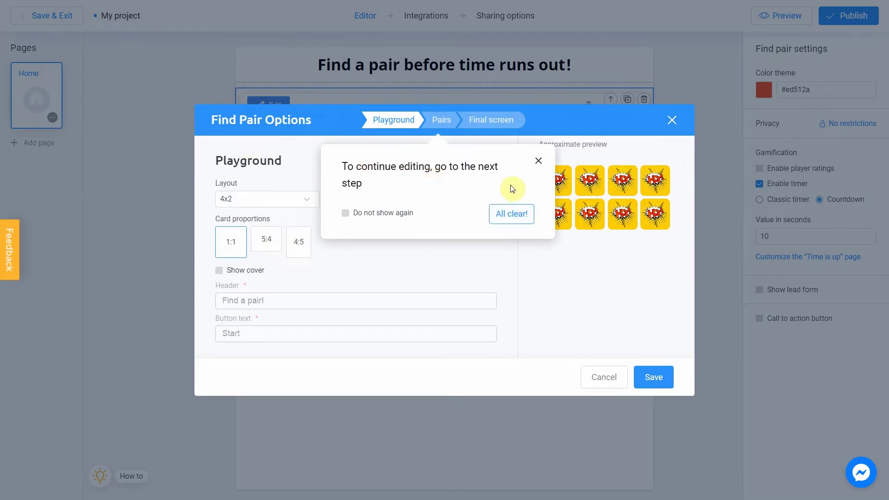
click(520, 214)
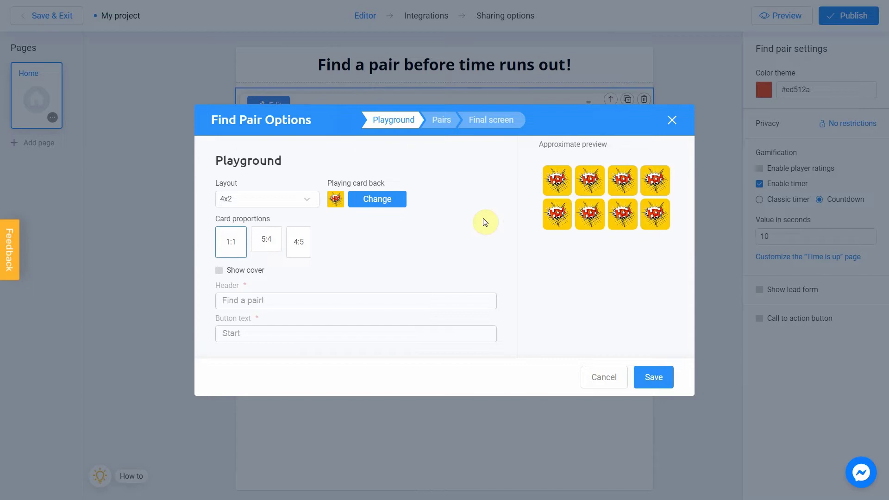
- Replace the playing card back with a wrapped-gift photo from an Unsplash 'gift' search
click(377, 199)
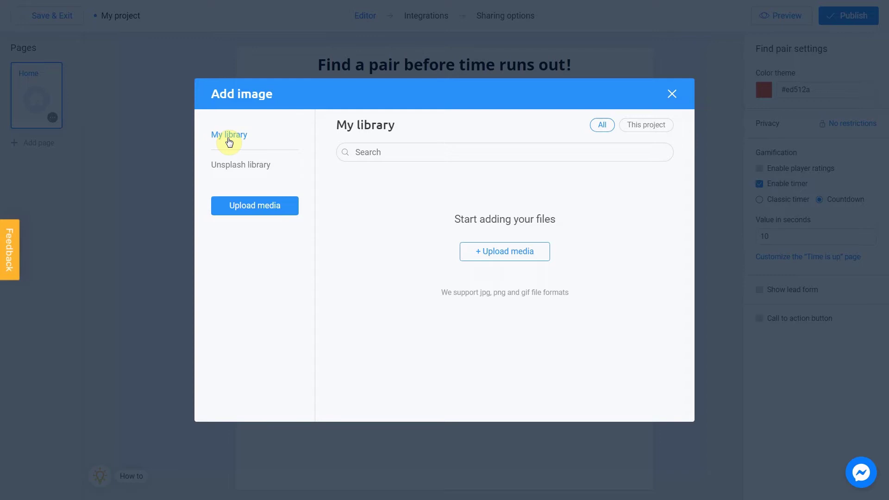
click(234, 206)
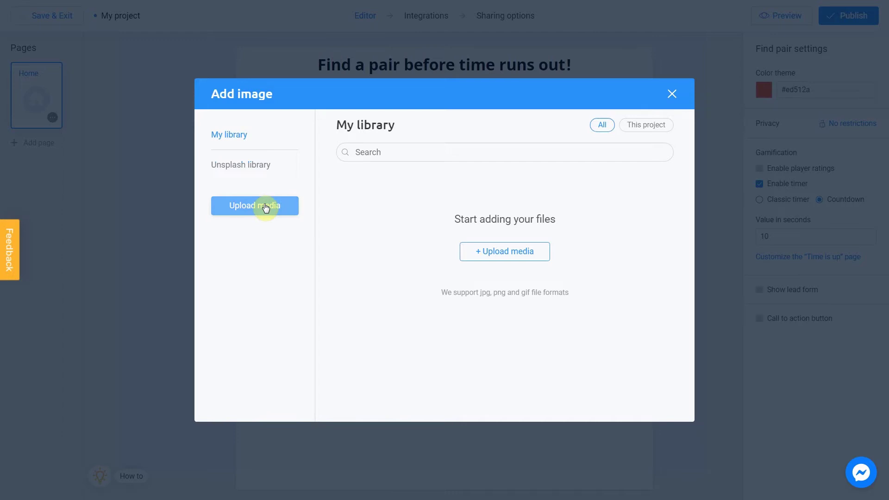
click(256, 170)
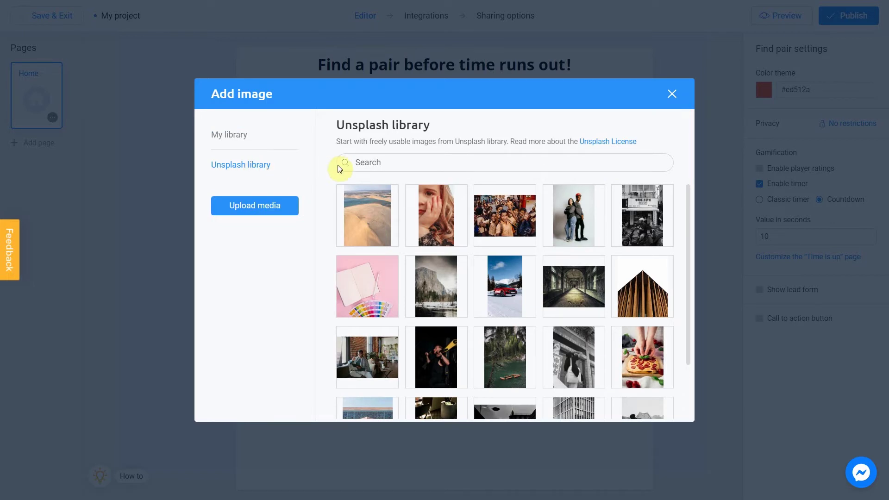
click(417, 167)
text(gift)
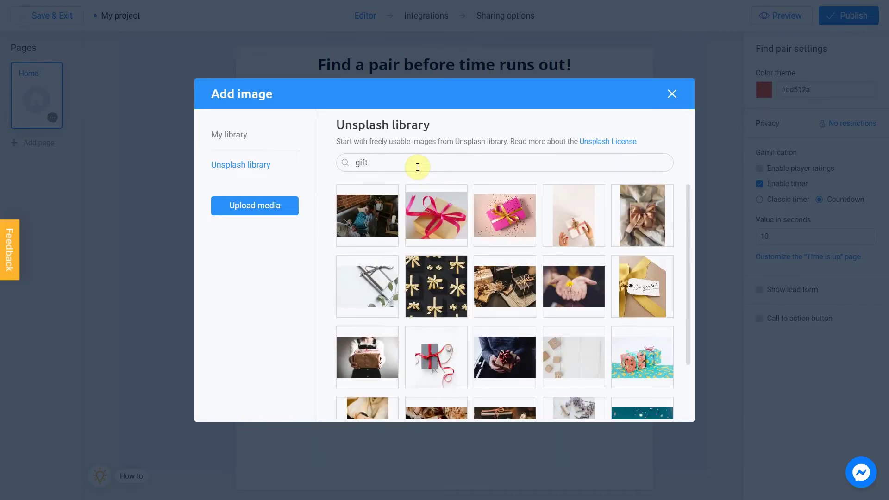
click(623, 197)
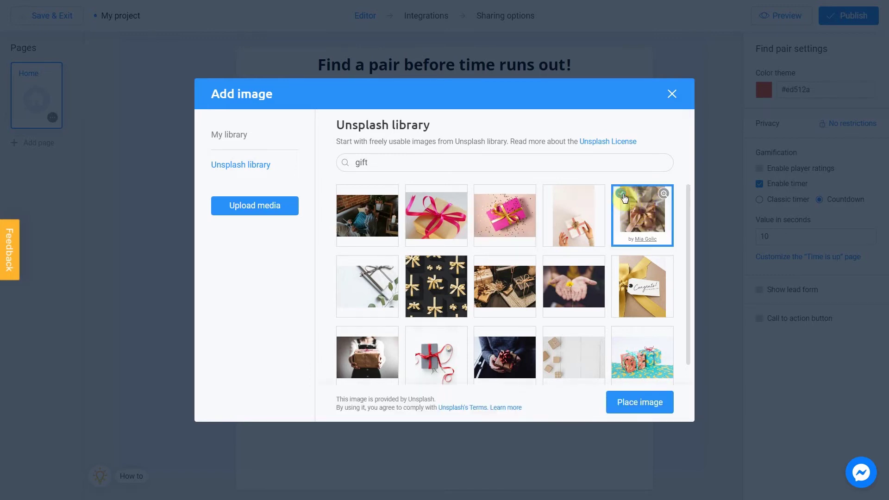
click(650, 403)
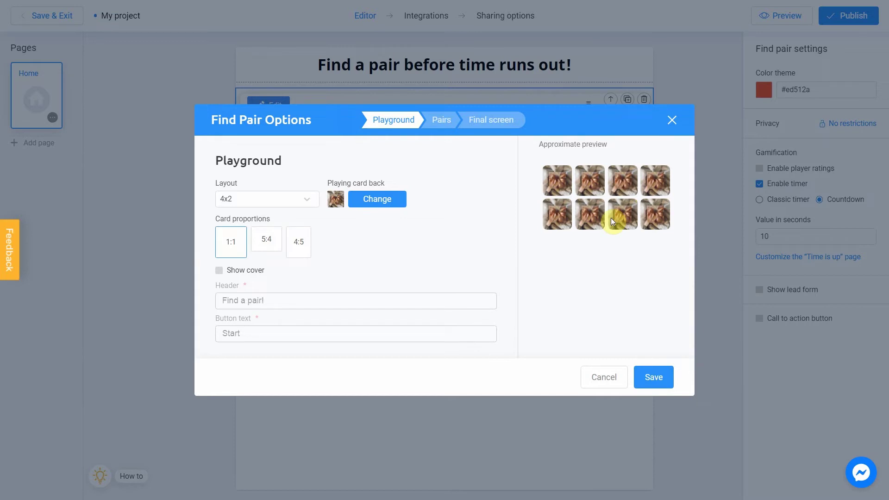
- Show a cover screen, change its header to 'Take Your Discount!', and select the Start button label
click(223, 270)
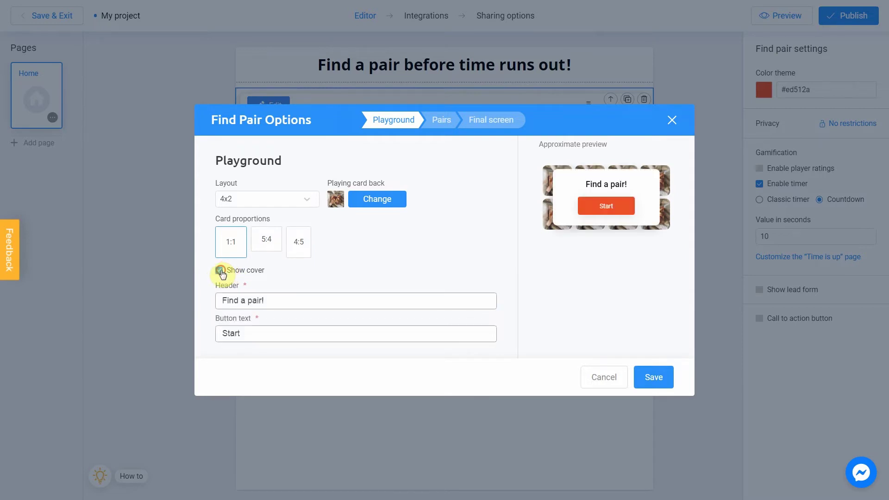
click(275, 302)
drag(275, 302, 213, 308)
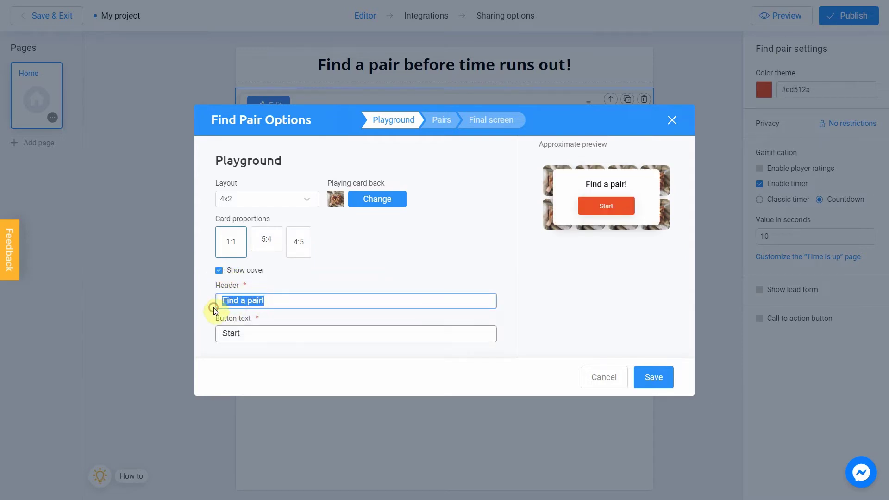
text(Take Your Discount!)
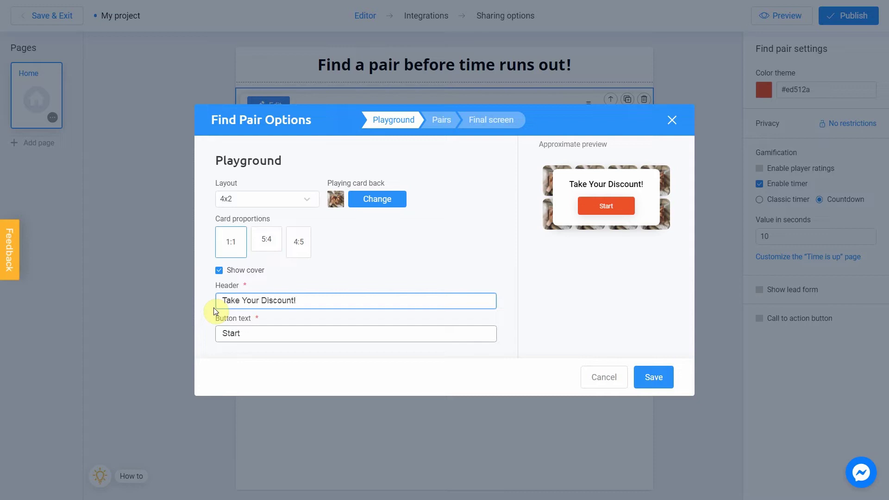
drag(253, 333, 332, 325)
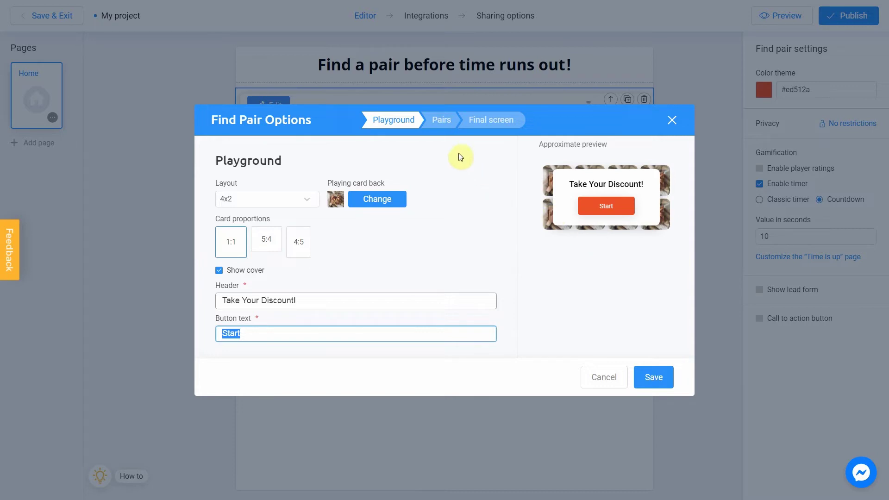
- Open the Pairs settings, switching feedback for found pairs on and back off
click(440, 122)
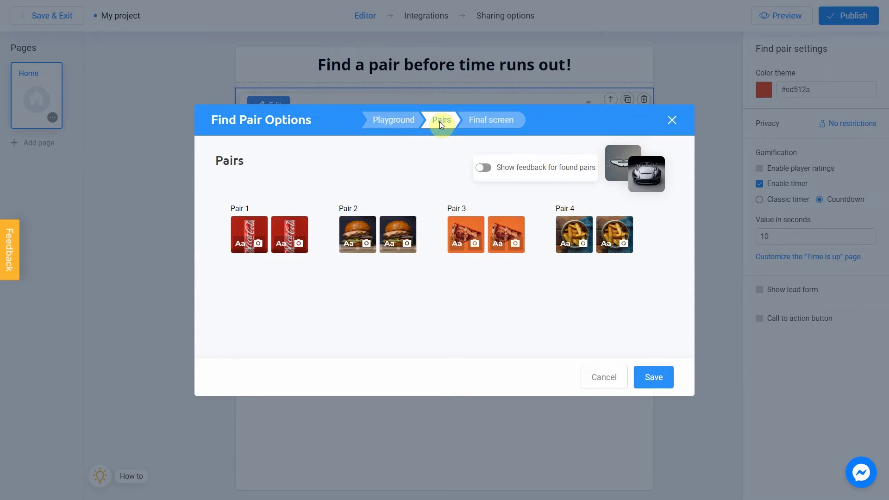
click(485, 170)
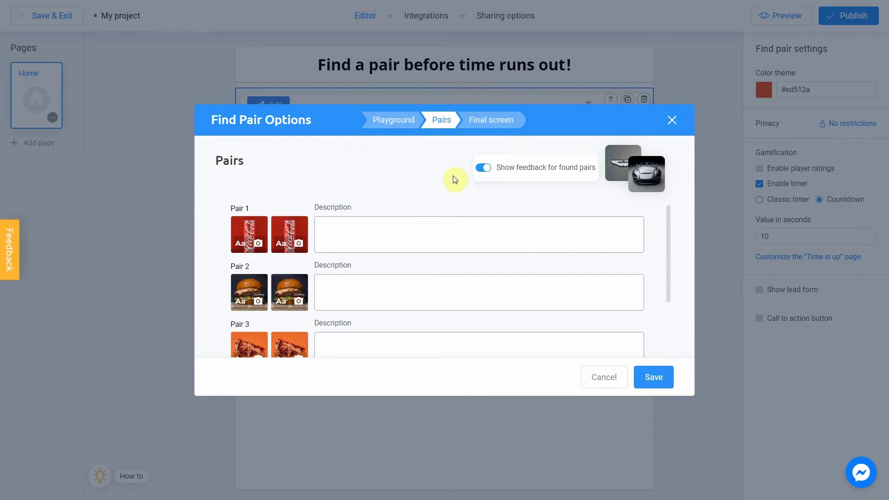
click(484, 169)
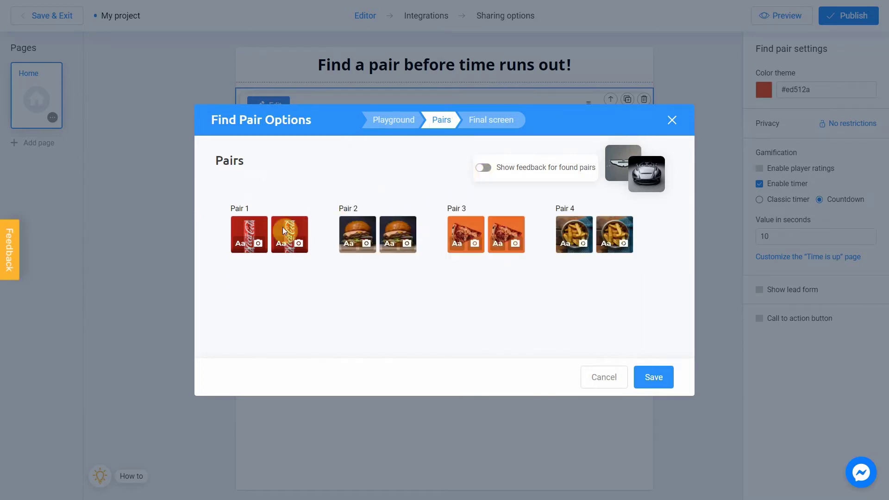
- Put a gift-wrapped soap photo from an Unsplash 'soap' search on Pair 1's first card
click(259, 244)
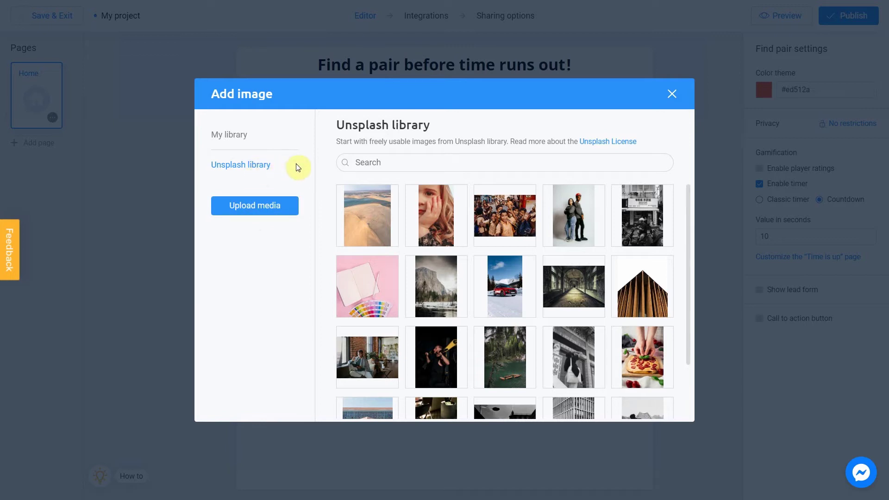
click(447, 162)
text(soap)
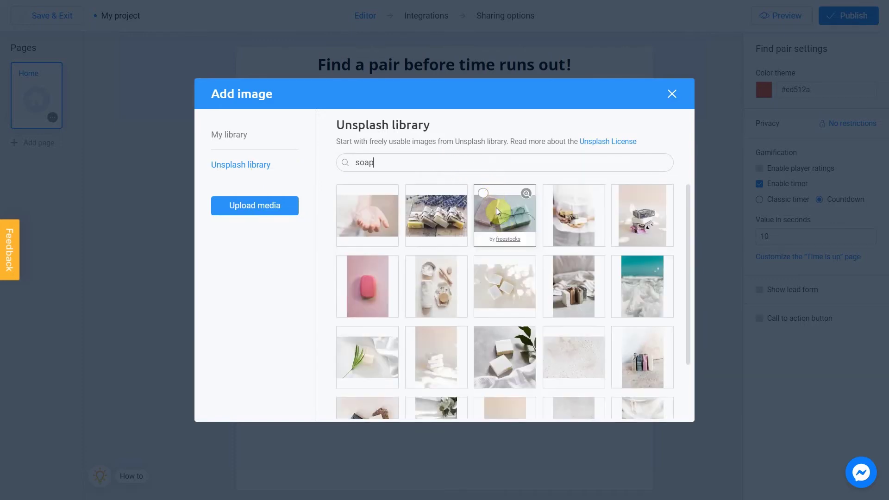
click(484, 196)
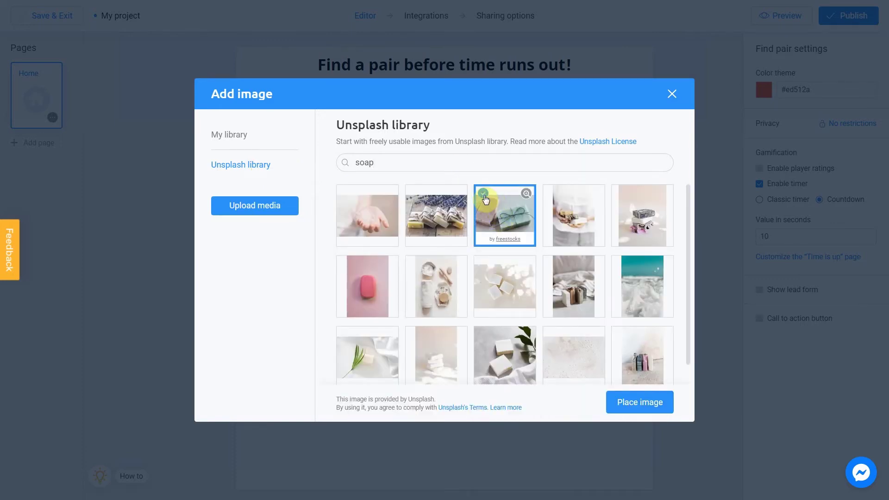
click(634, 406)
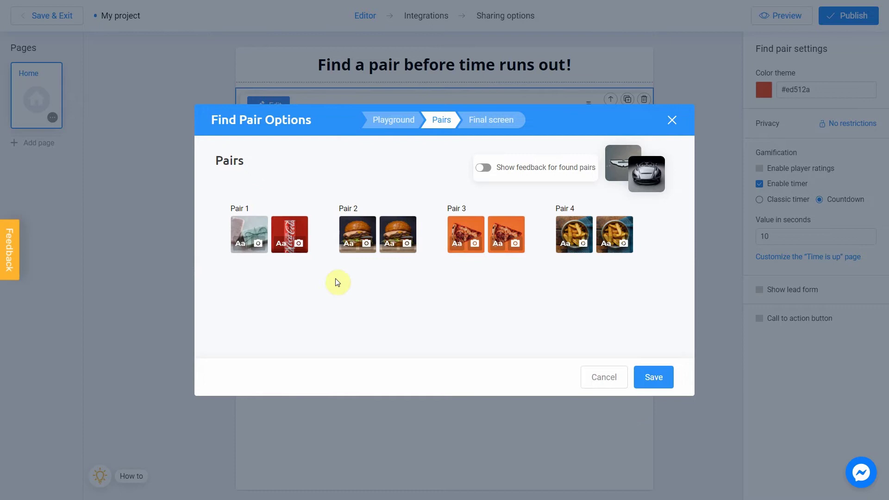
- Place the same wrapped soap image from My library on Pair 1's second card
click(300, 244)
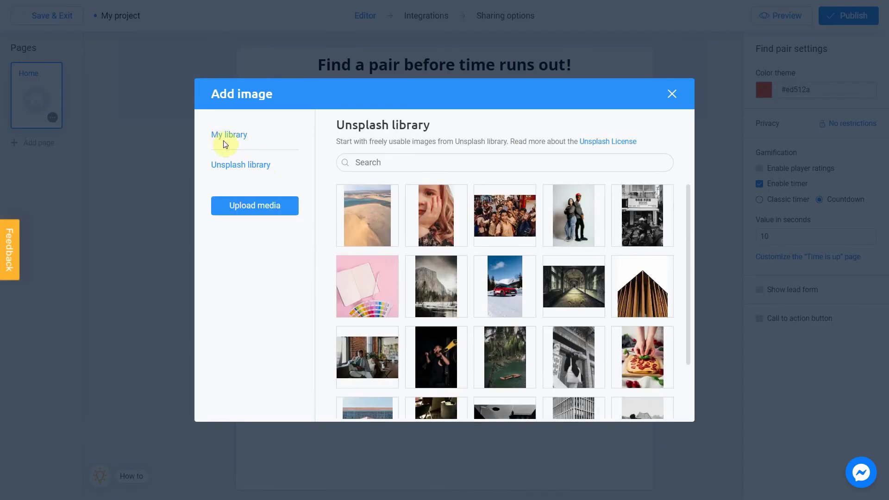
click(227, 135)
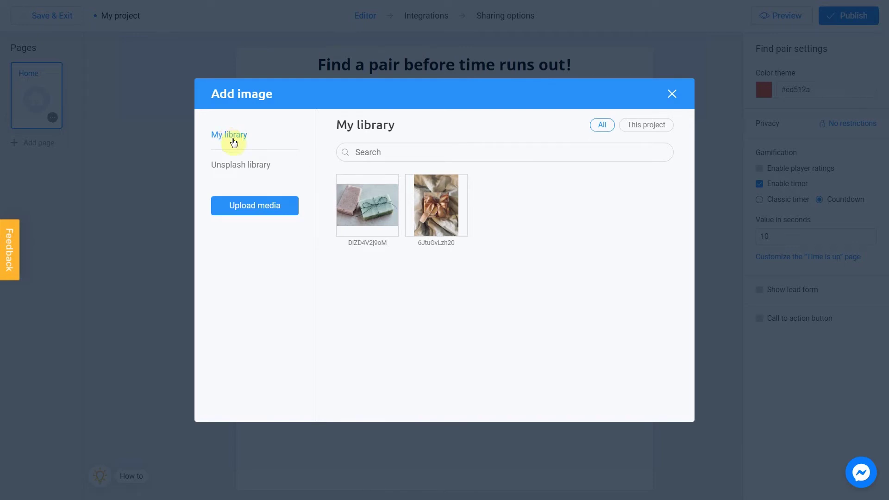
click(348, 184)
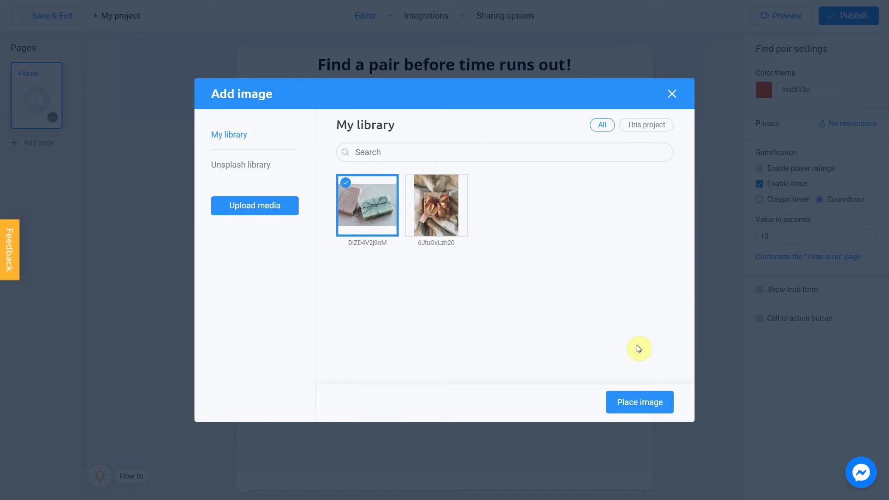
click(654, 402)
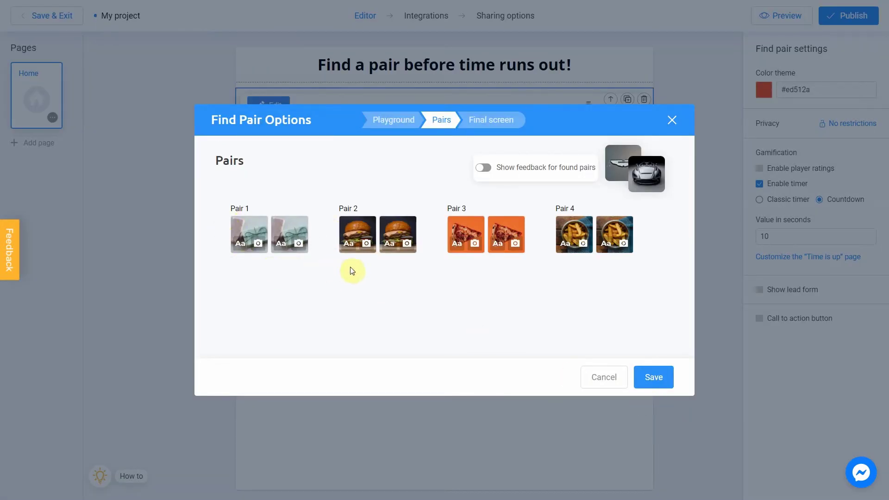
- Replace the burger on Pair 2's first card with a pink soap photo from Unsplash
click(365, 244)
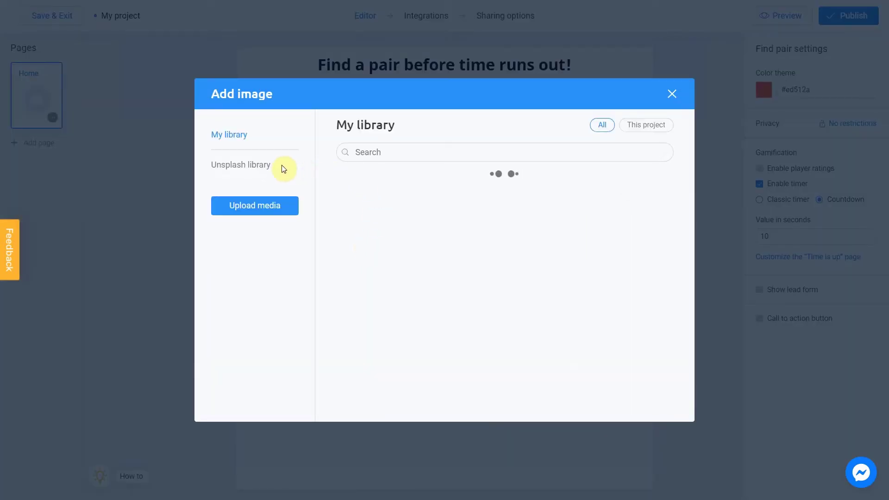
click(270, 167)
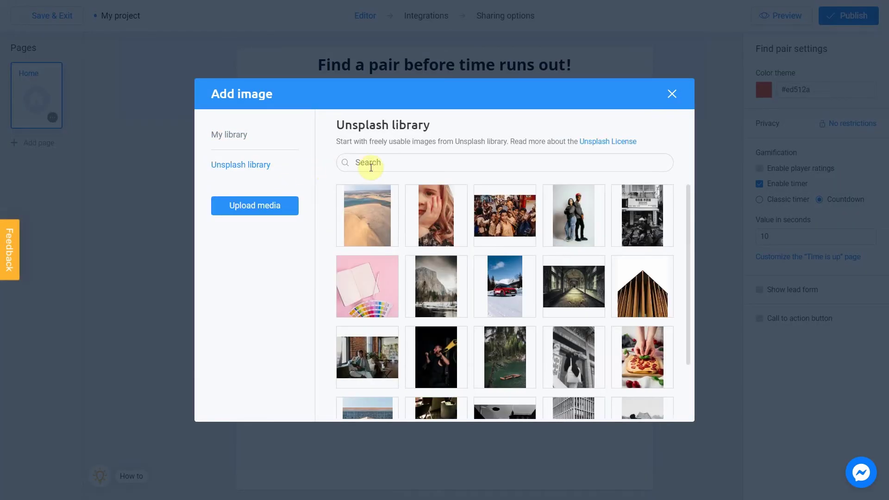
click(376, 167)
text(soap)
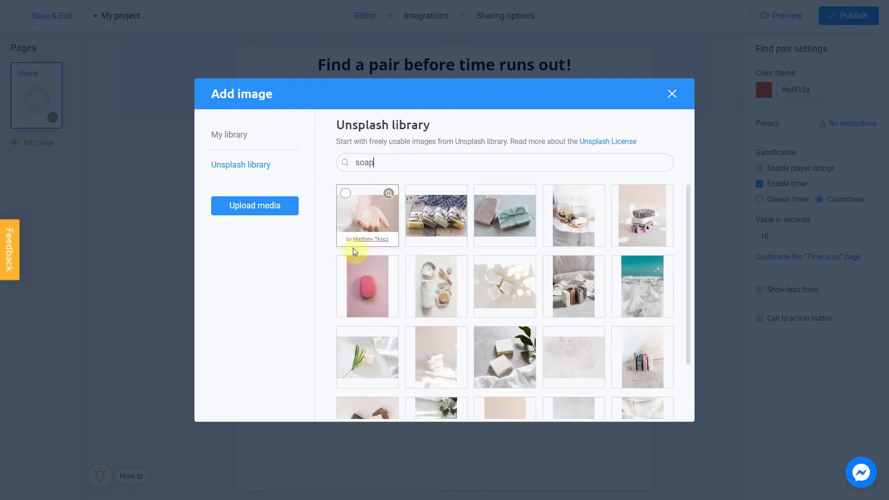
click(346, 265)
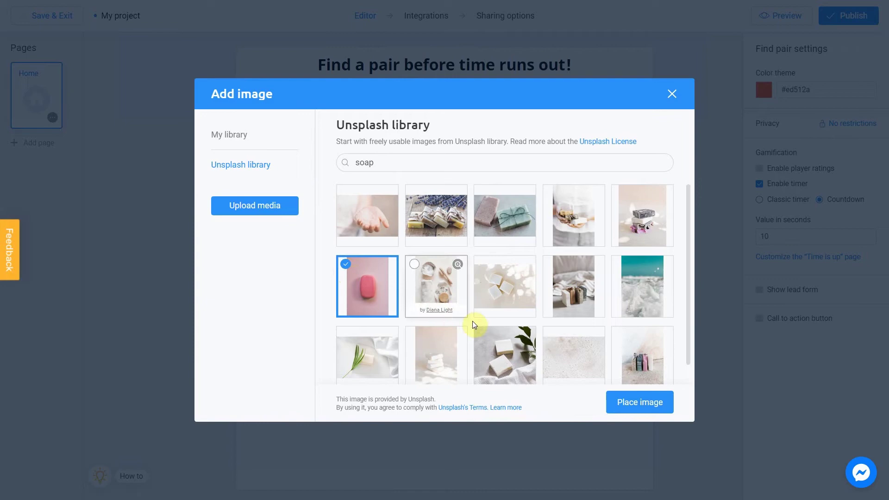
click(641, 402)
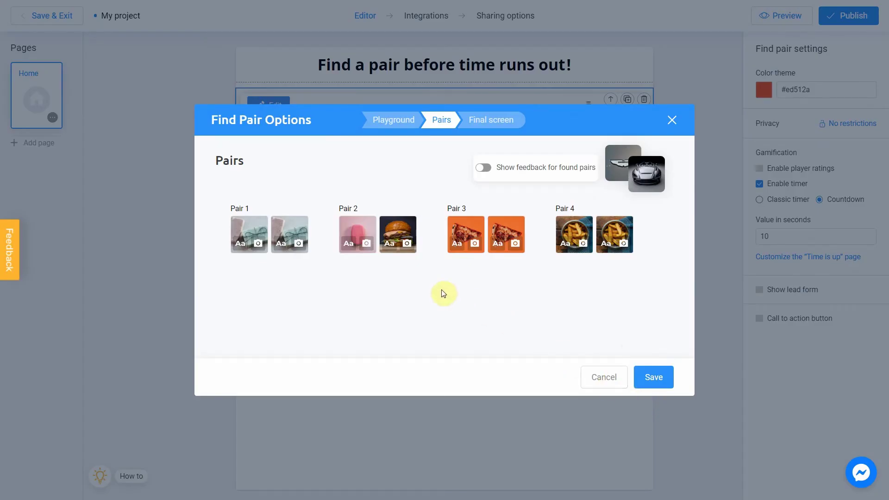
- Give Pair 2's second card the same pink soap image from My library
click(405, 249)
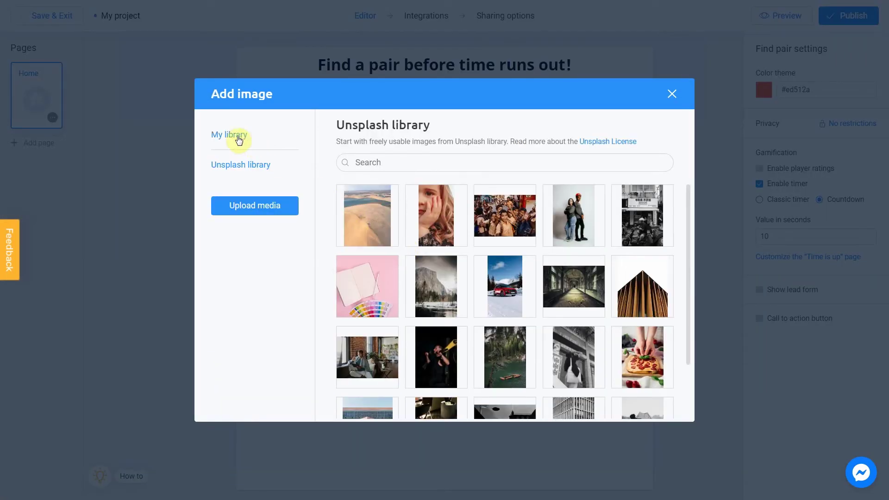
click(238, 138)
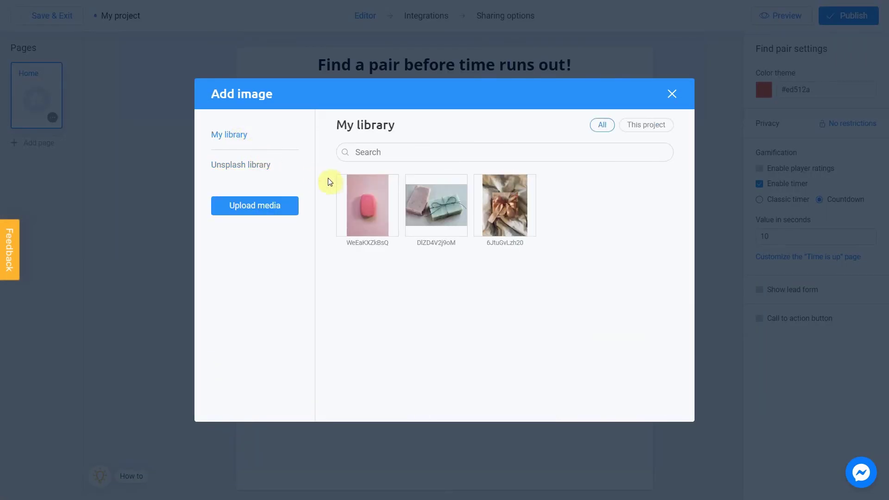
click(344, 184)
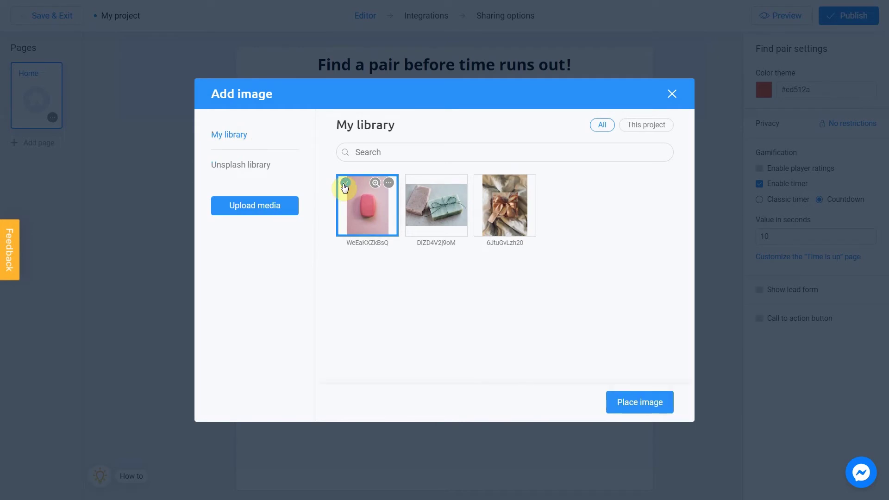
click(654, 404)
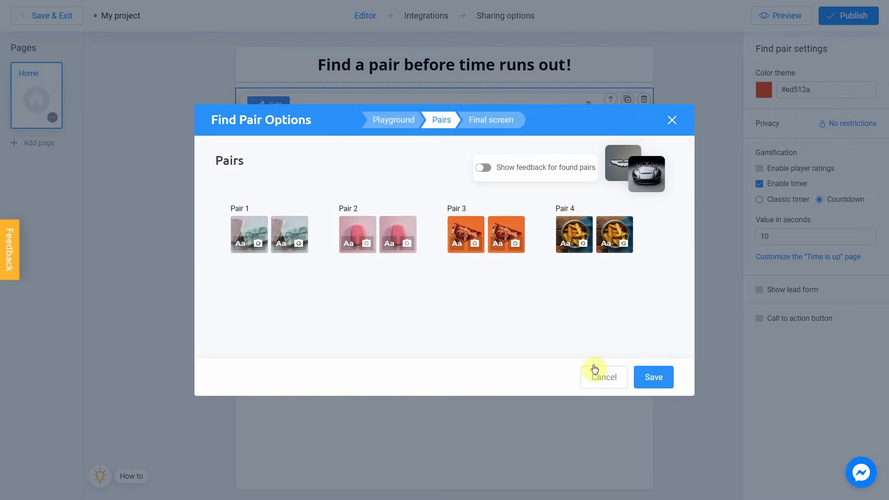
- Put a white soap bars photo from an Unsplash 'soap' search on Pair 3's first card
click(475, 244)
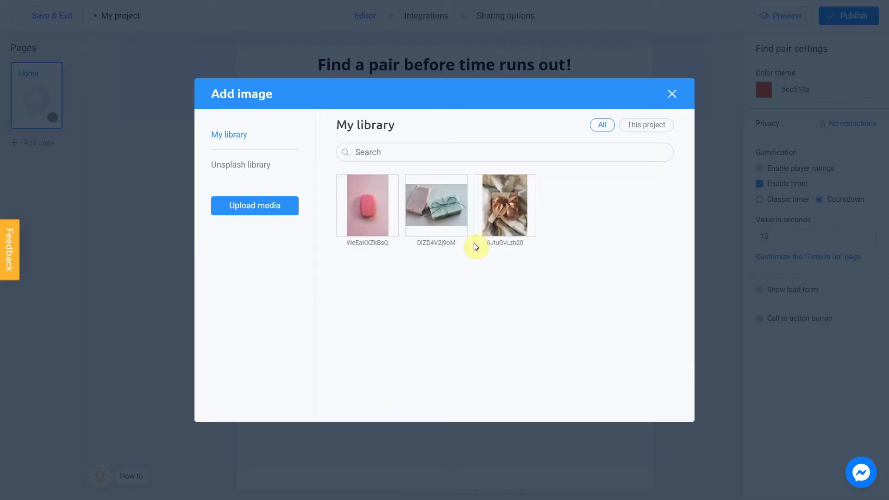
click(271, 168)
click(393, 163)
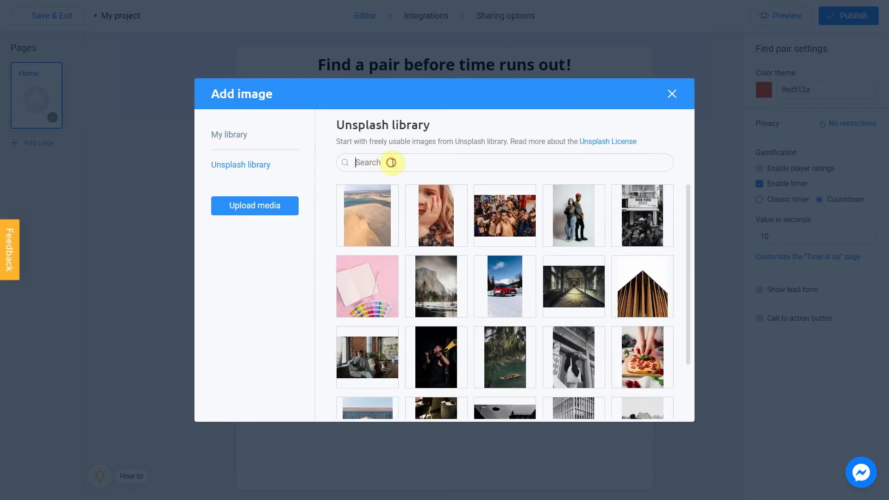
text(soap)
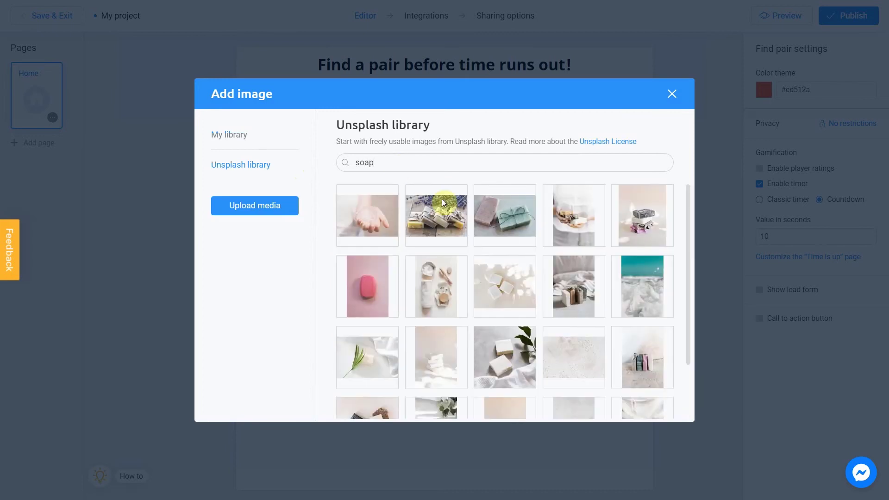
scroll(507, 278, down, 2)
click(485, 281)
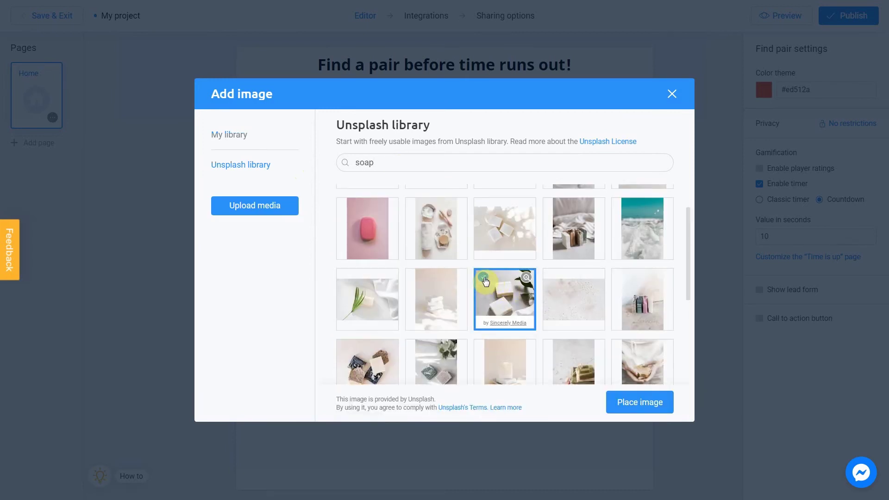
click(626, 401)
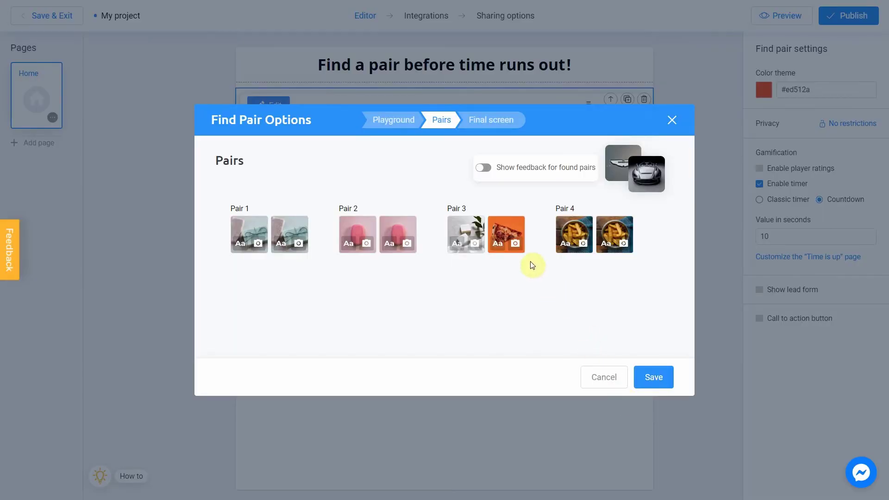
- Give Pair 3's second card the same white soap bars image from My library
click(518, 246)
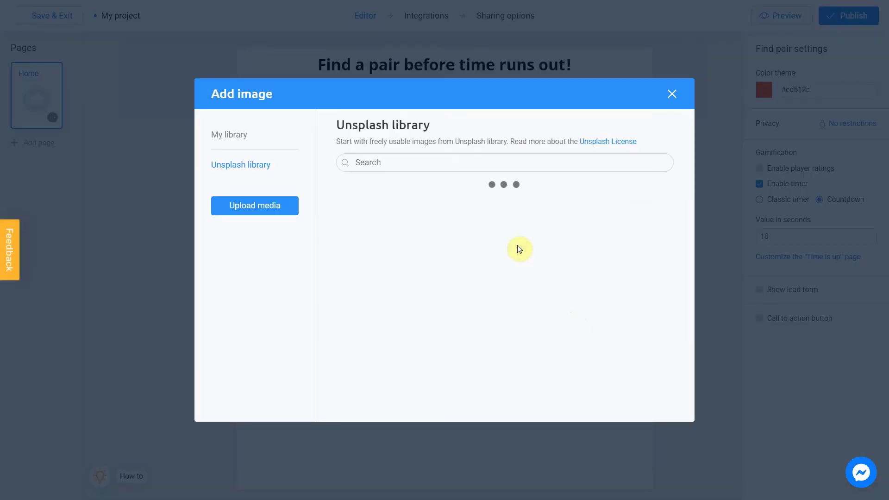
click(243, 136)
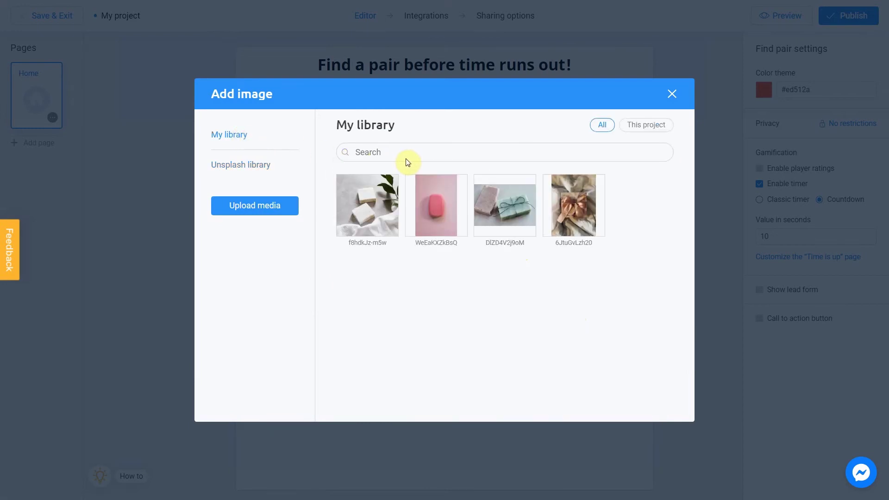
click(359, 194)
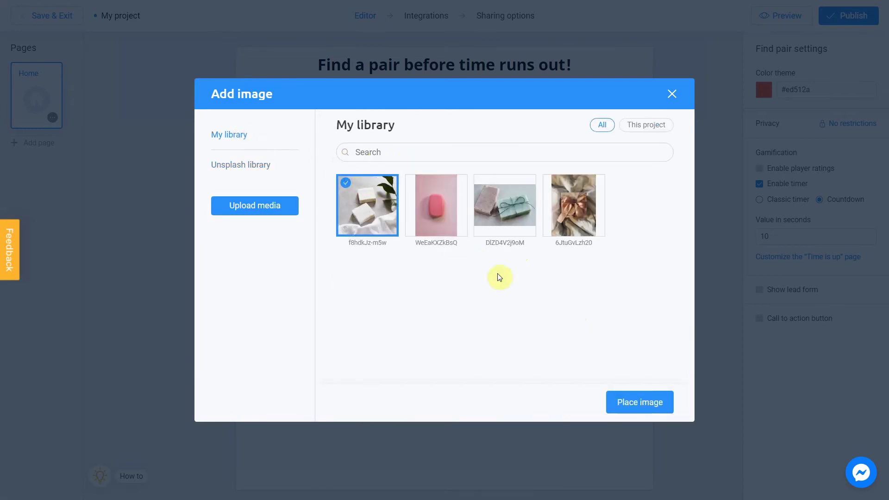
click(632, 400)
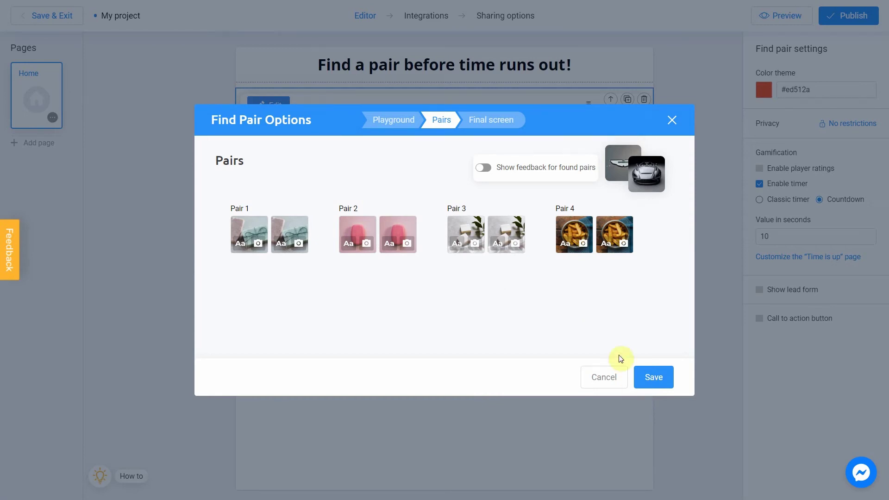
- Put a soap-on-sand photo from an Unsplash 'soap' search on Pair 4's first card
click(584, 243)
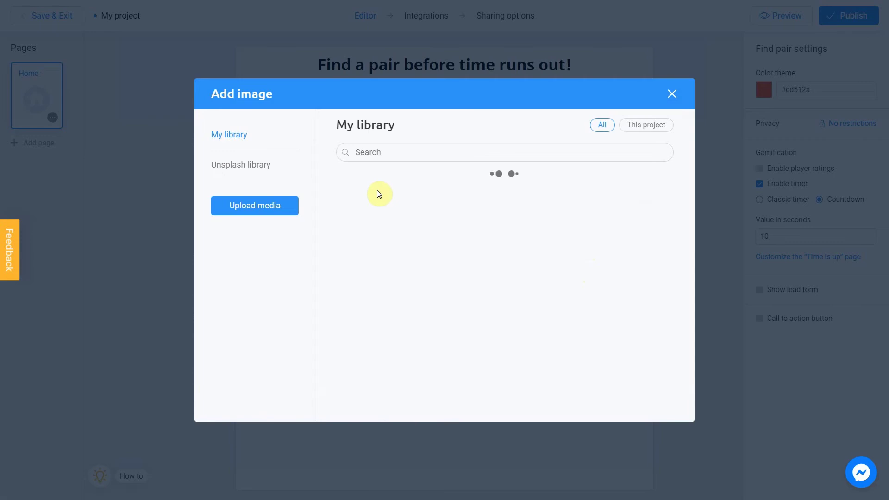
click(268, 167)
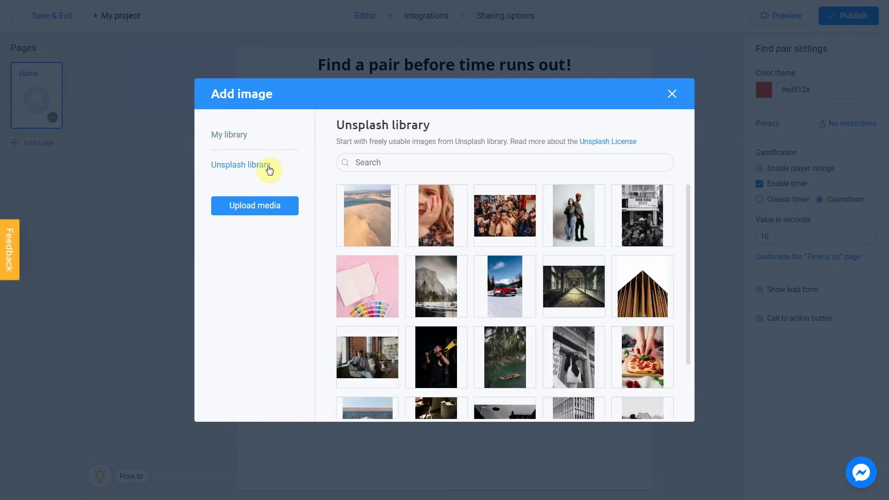
click(445, 165)
text(soap)
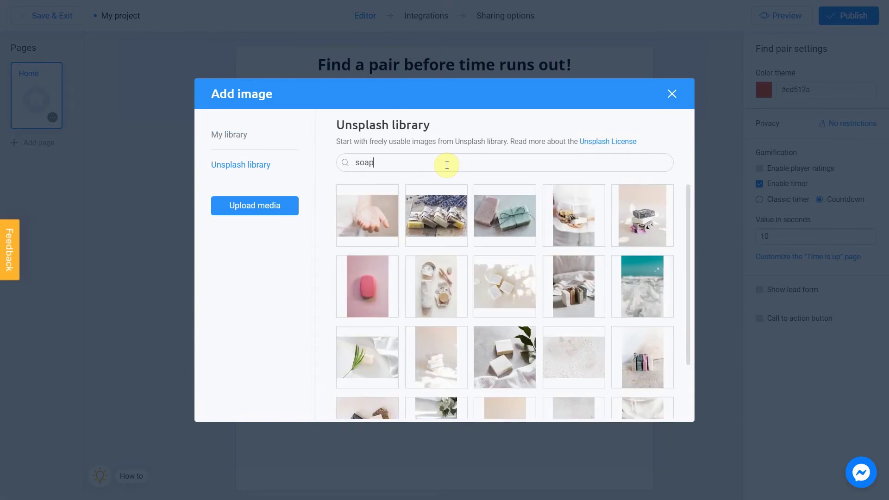
scroll(531, 286, down, 1)
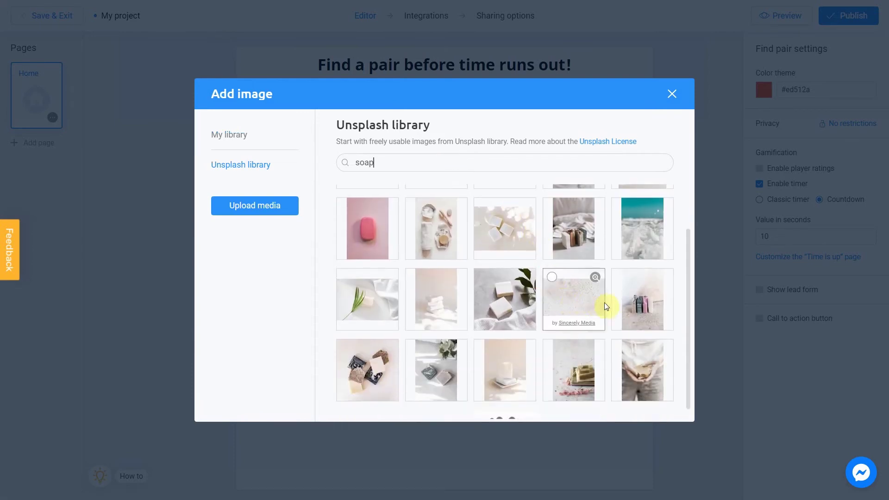
click(621, 283)
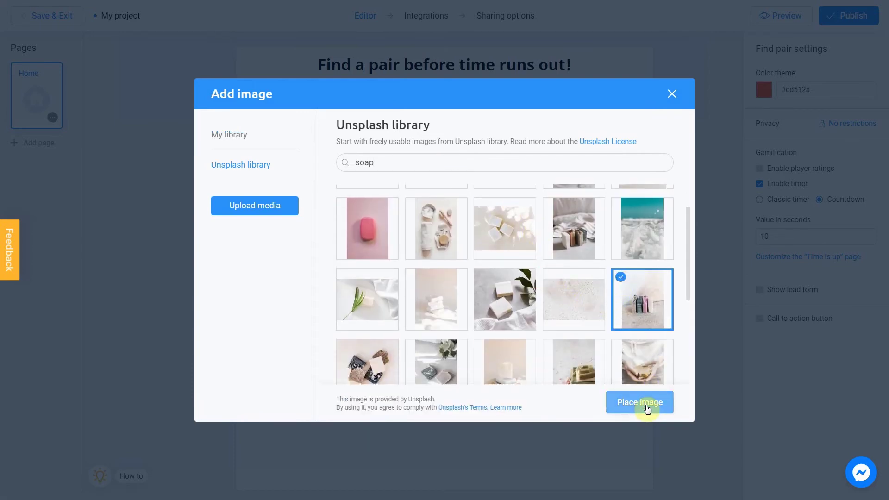
click(646, 404)
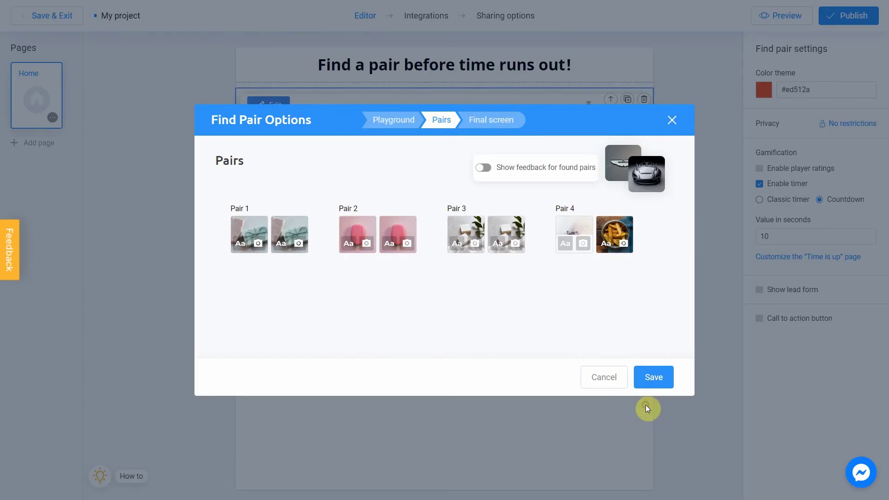
- Give Pair 4's second card the same soap-on-sand image from My library
click(623, 243)
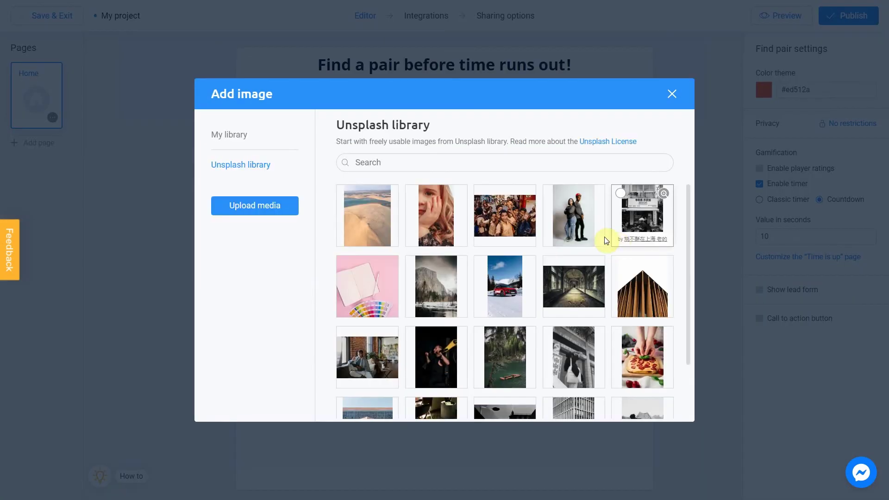
click(231, 136)
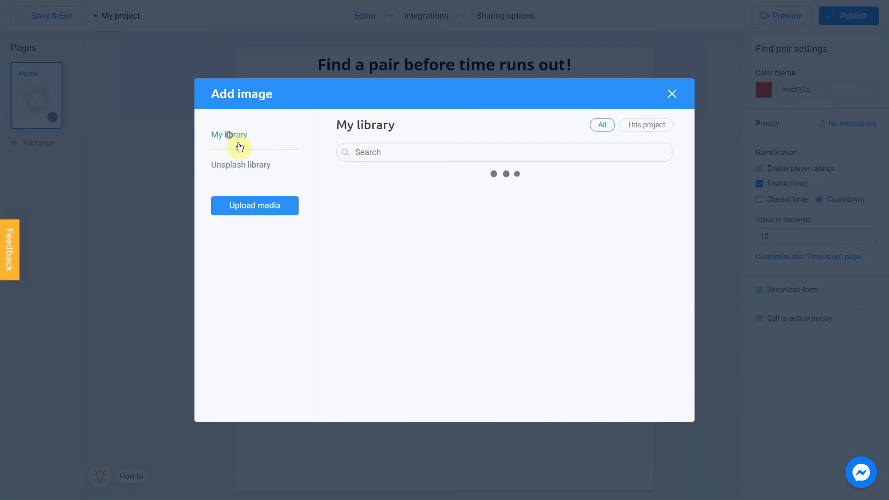
click(350, 195)
click(637, 403)
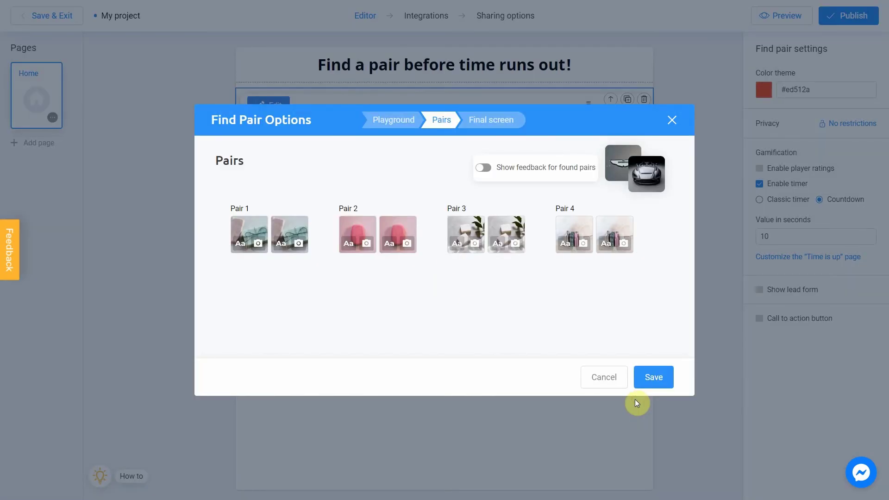
- On the final screen, replace 'Great job!' with 'Nicely Done!' and add the SOAP 20% discount description
click(488, 122)
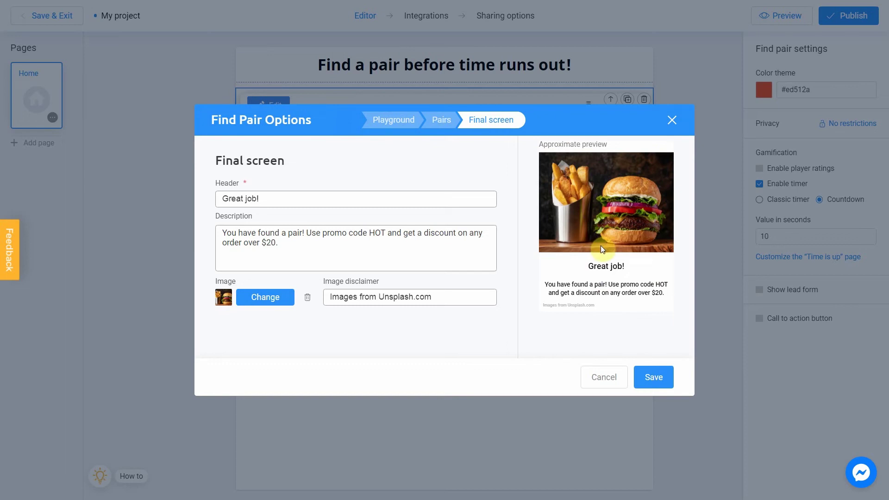
drag(294, 199, 215, 199)
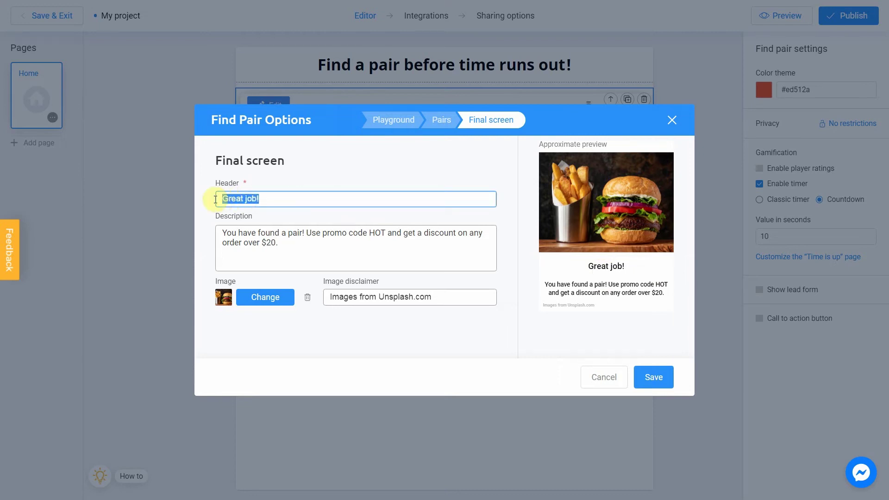
text(Nicely Done!)
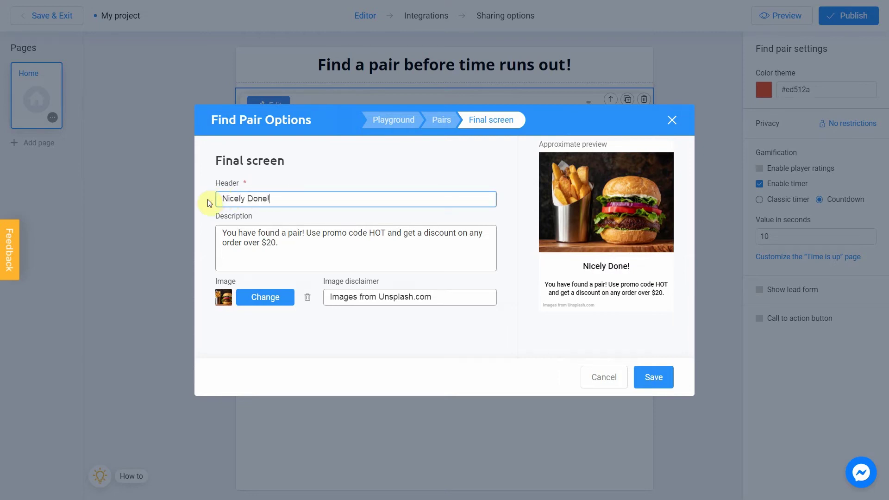
drag(288, 250, 210, 229)
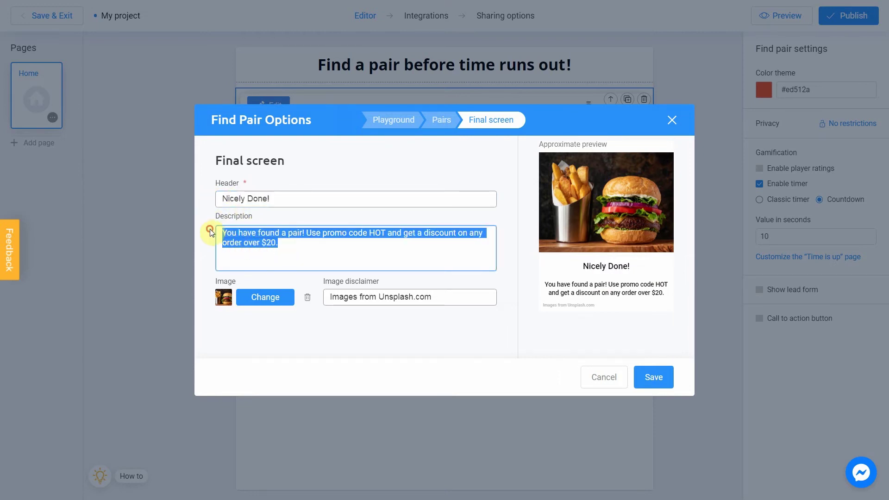
text(Use "SOAP" promotion)
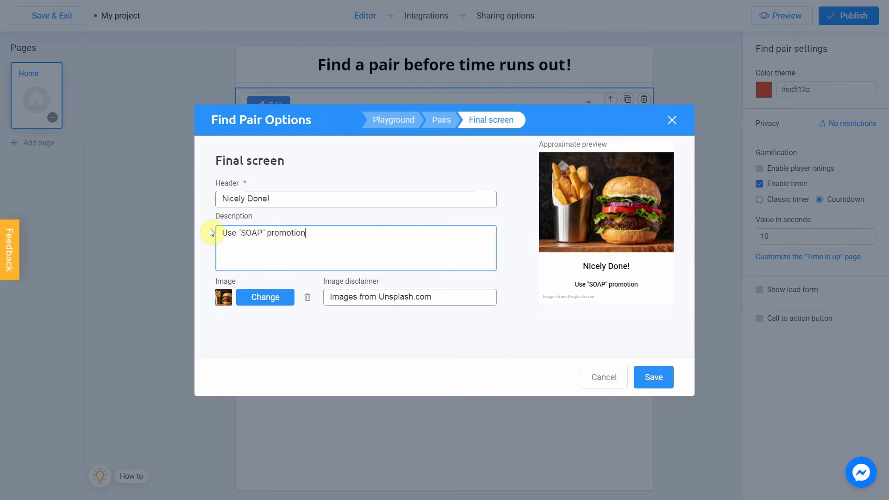
text(al code to get 20% discount)
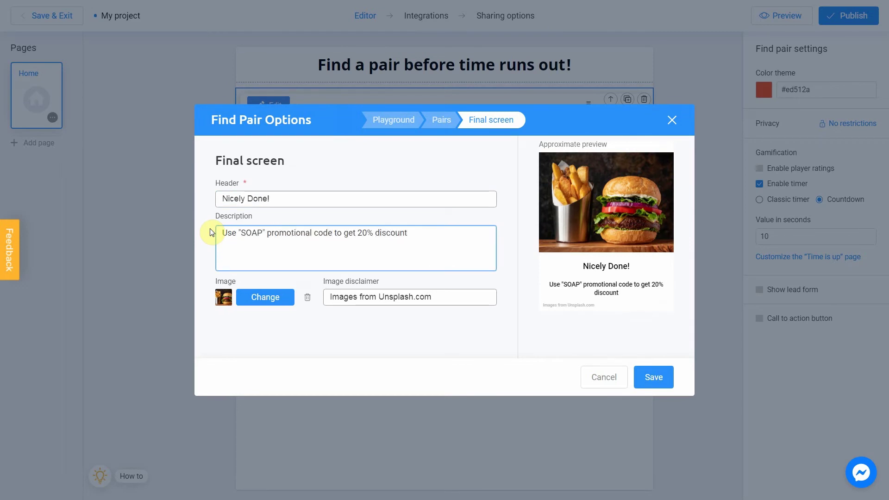
text( on any purchase in our shop)
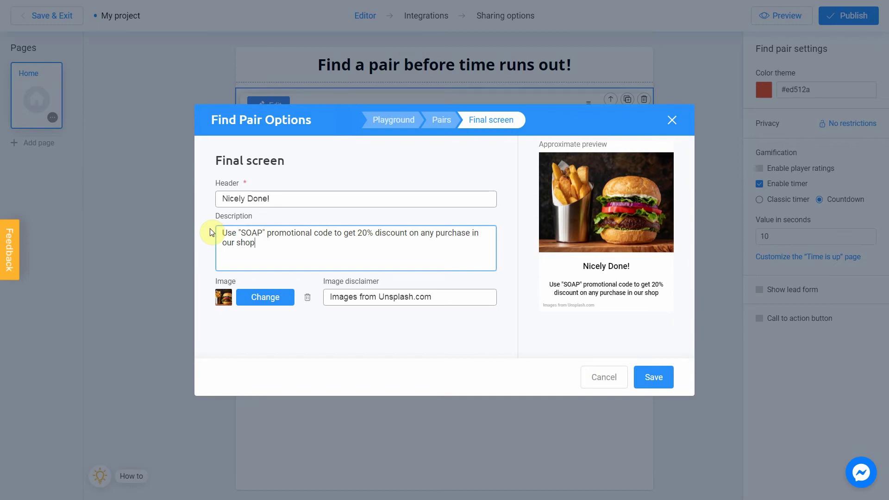
- Replace the final screen's burger image with a dark Unsplash wrapped-gifts photo and save the options
click(265, 298)
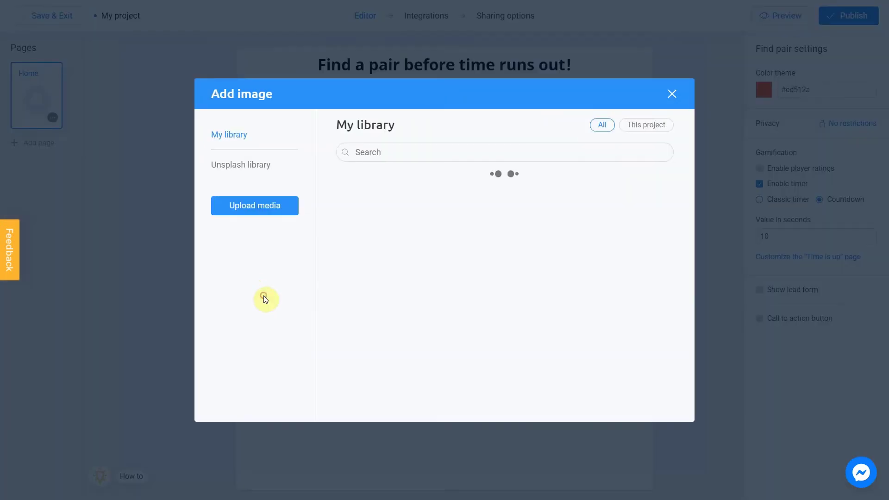
click(248, 167)
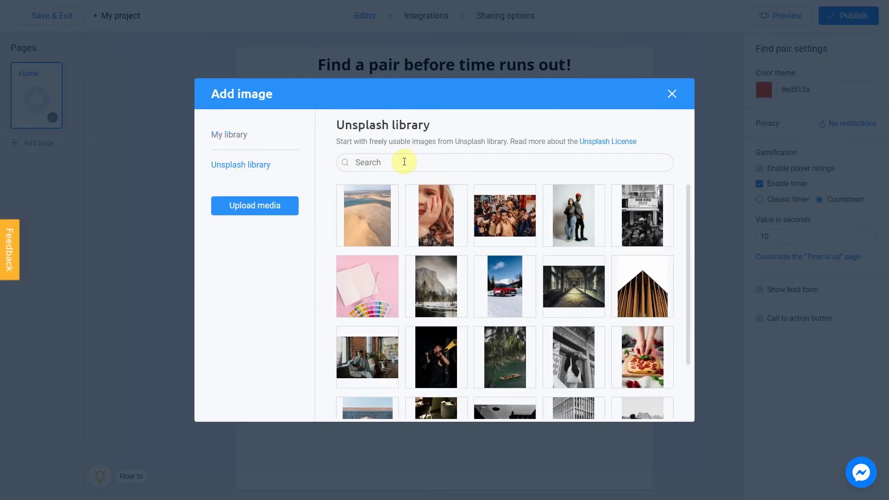
text(gl)
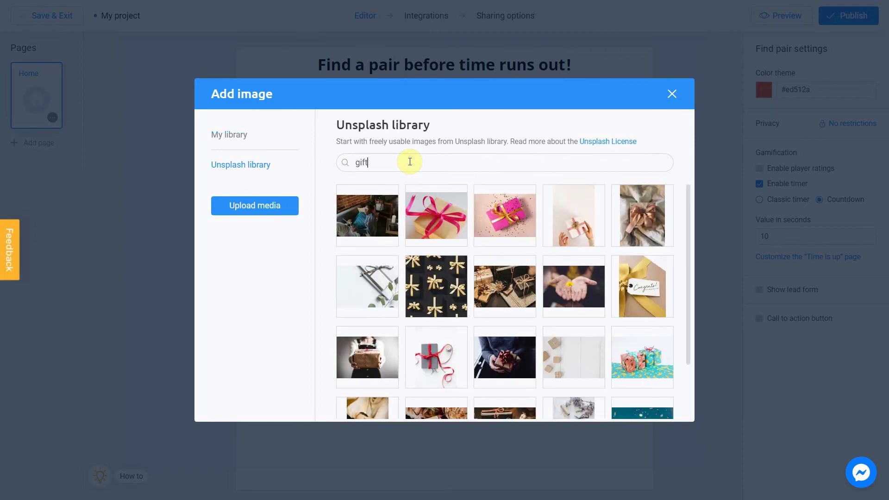
scroll(492, 254, down, 2)
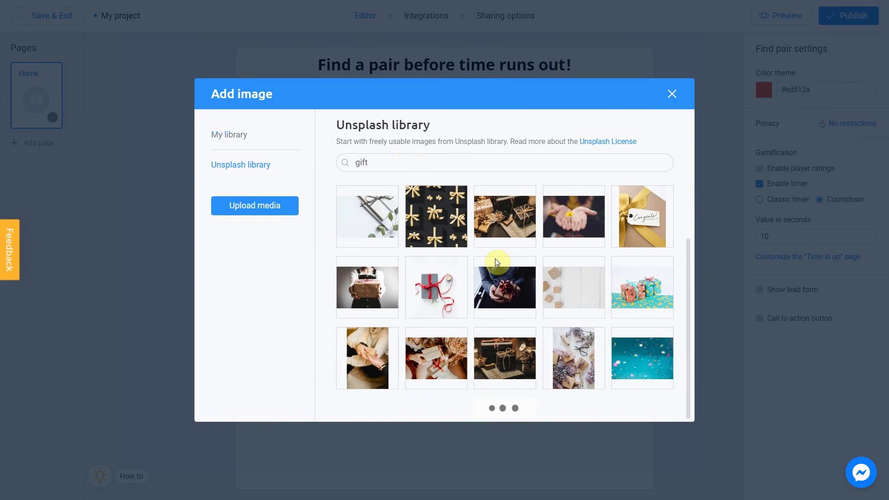
click(482, 342)
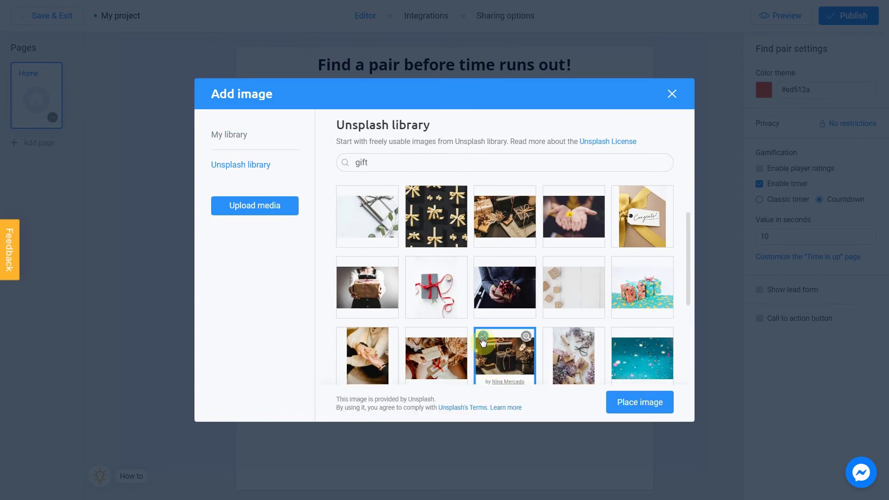
click(622, 403)
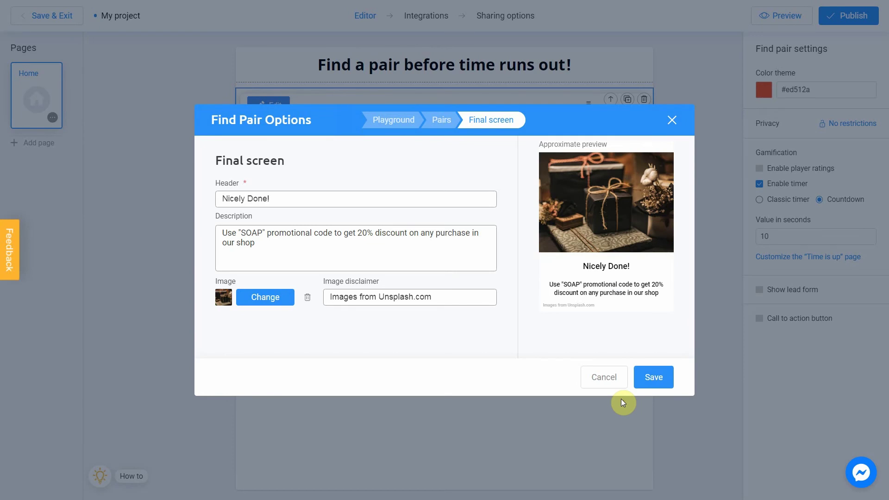
click(655, 383)
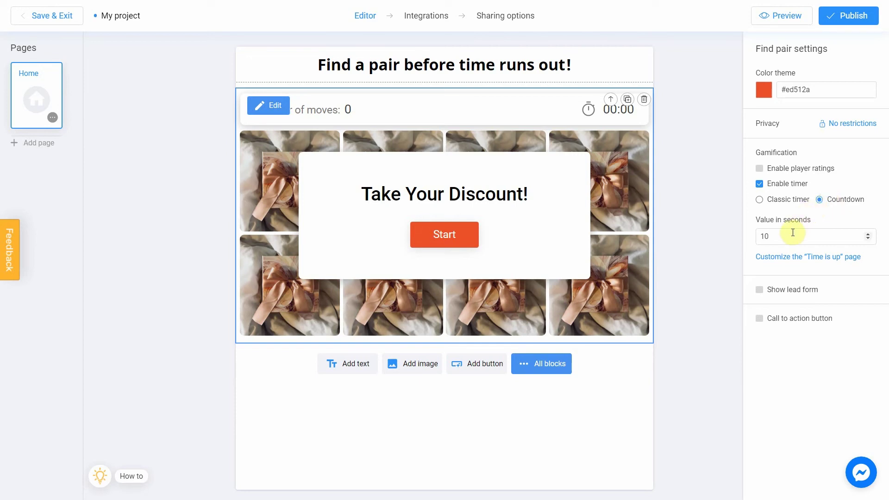
- Change the Find pair countdown Value in seconds from 10 to 7
drag(790, 236, 759, 234)
text(7)
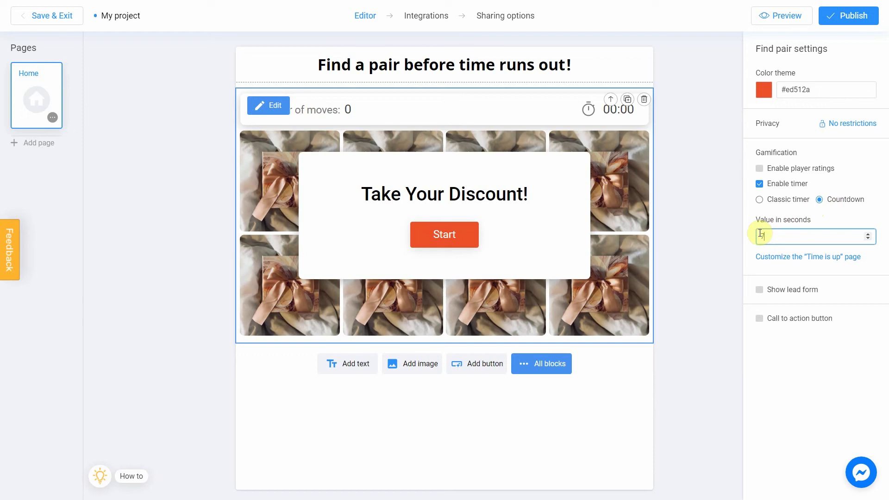
click(754, 242)
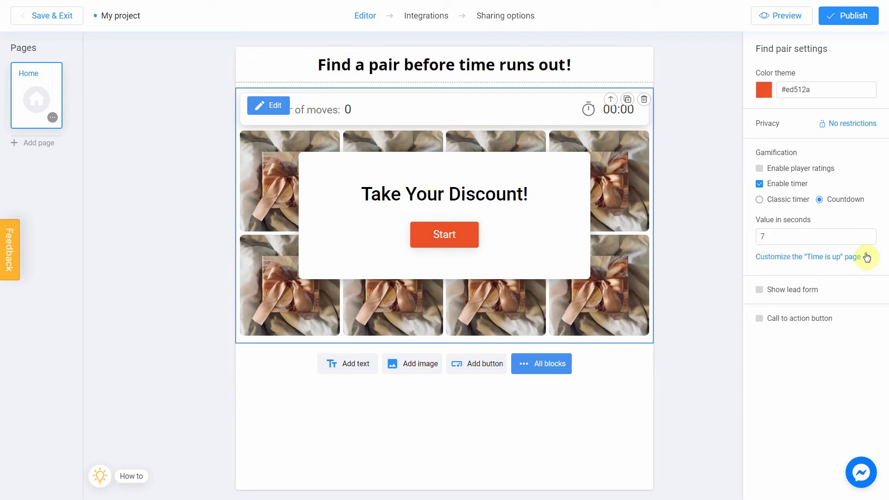
- Set the Time is up page heading to 'Time is Up :(' and description to 'Let's try again!'
click(785, 258)
drag(439, 193, 204, 197)
text(Time is Up :()
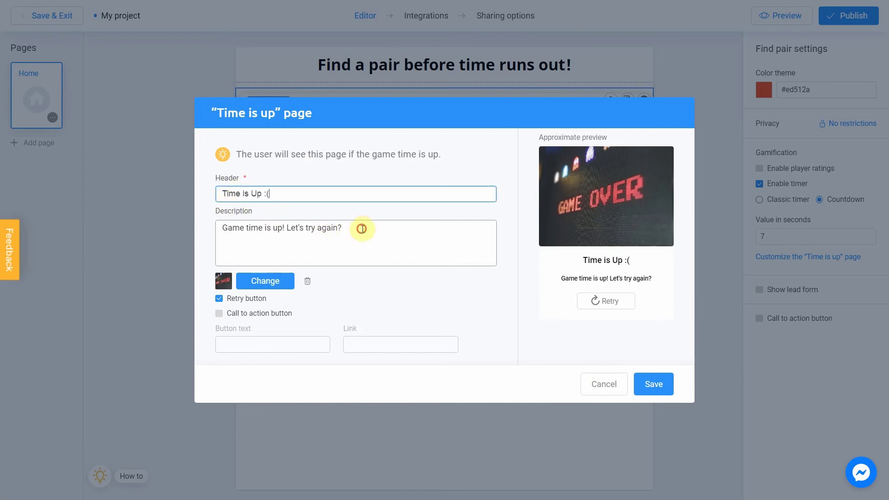
drag(364, 228, 205, 229)
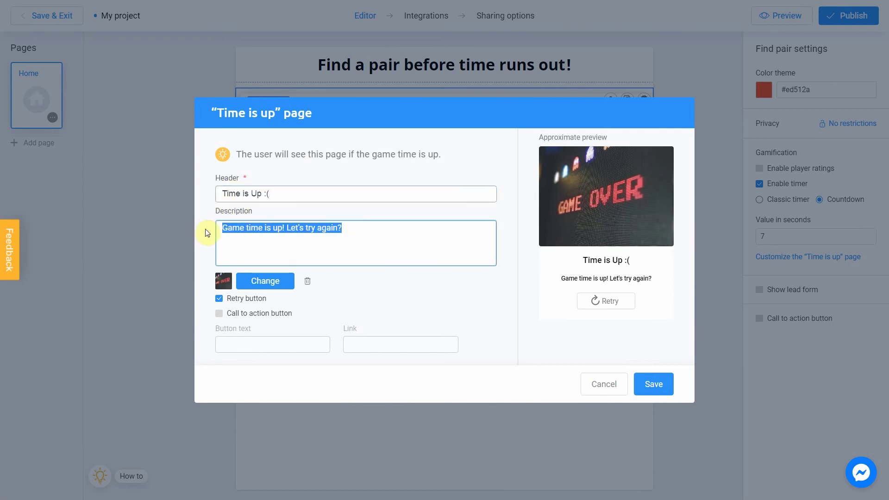
text(Let's try again!)
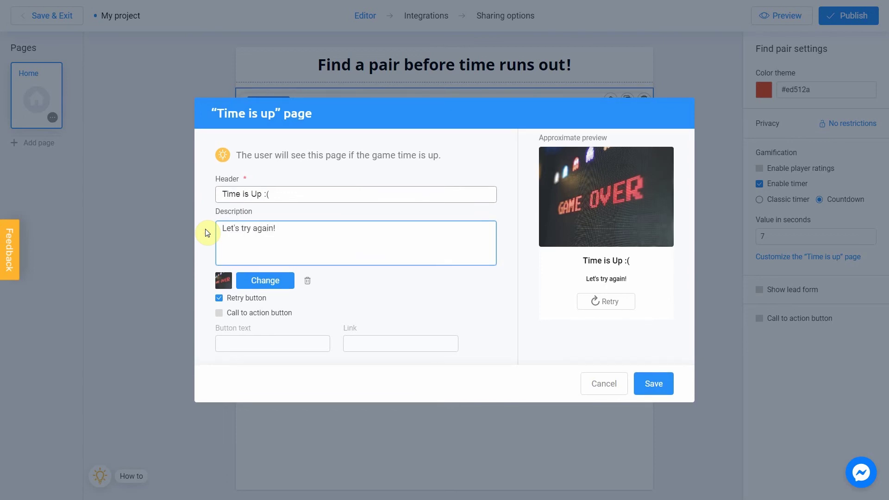
click(204, 228)
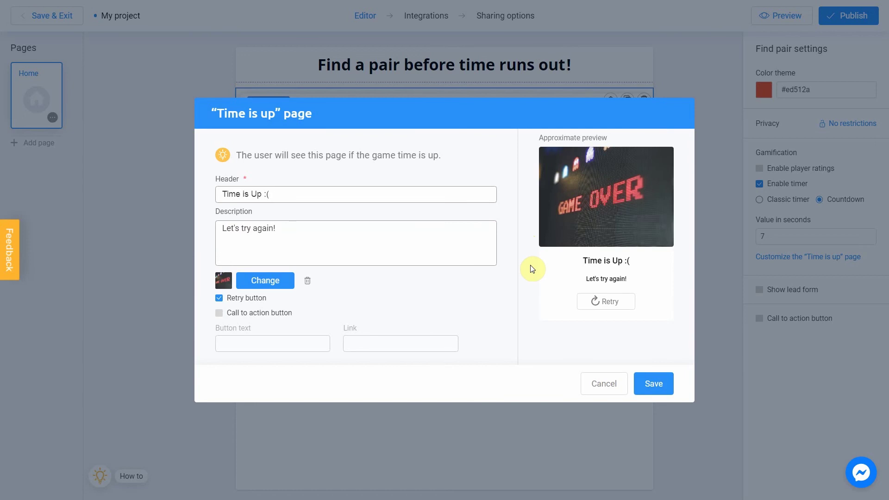
- Replace the Time is up picture with a pug photo from an Unsplash 'sad' search
click(273, 286)
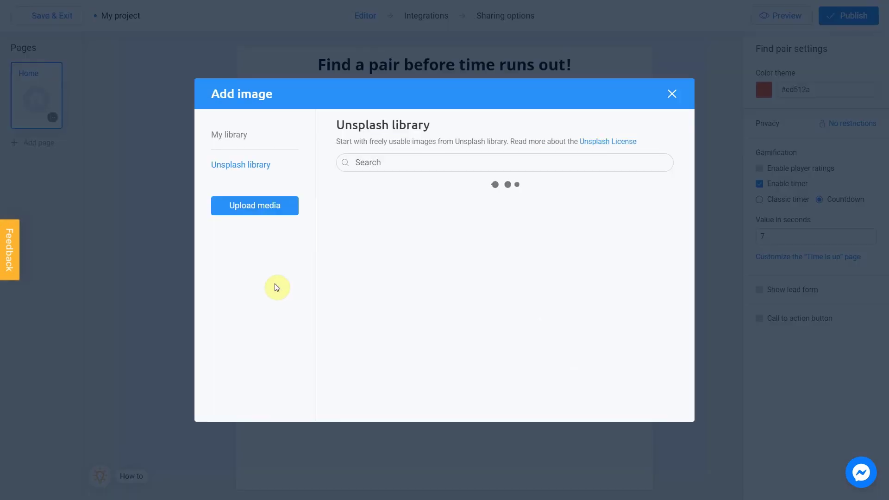
click(382, 166)
text(sad)
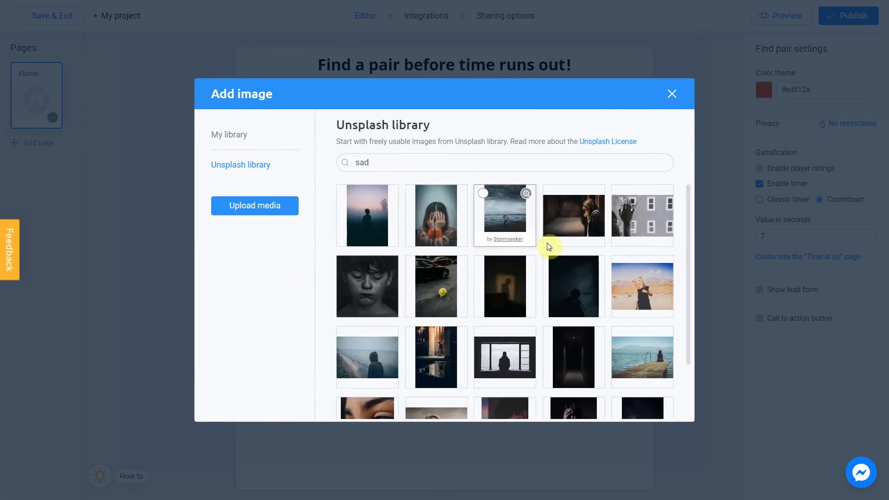
scroll(569, 263, down, 2)
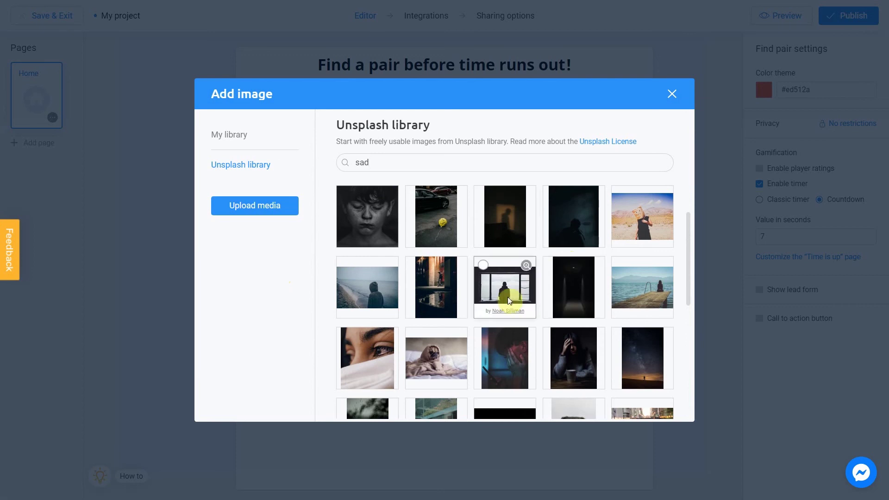
click(415, 342)
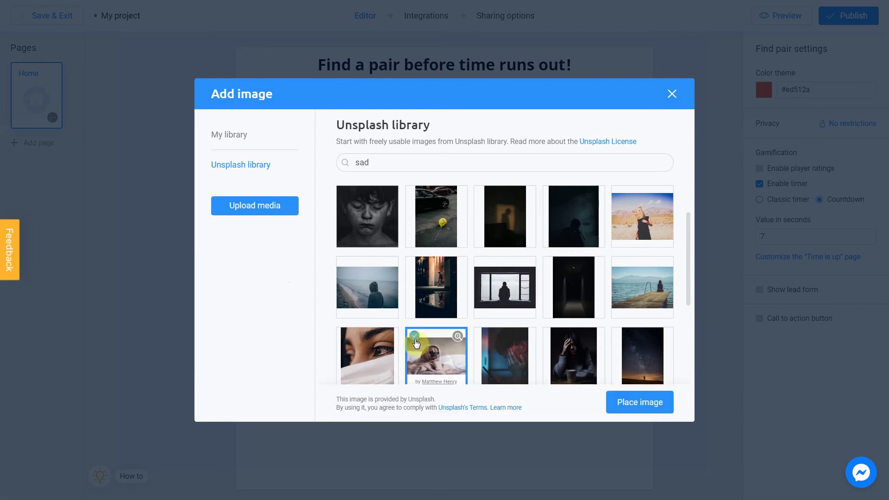
click(627, 402)
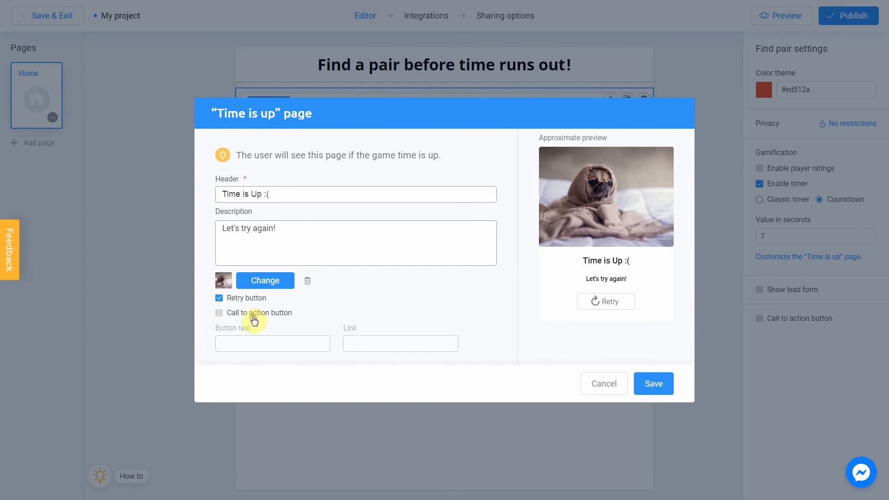
- Leave Call to action switched off and save the Time is up page
click(254, 320)
click(255, 319)
click(658, 384)
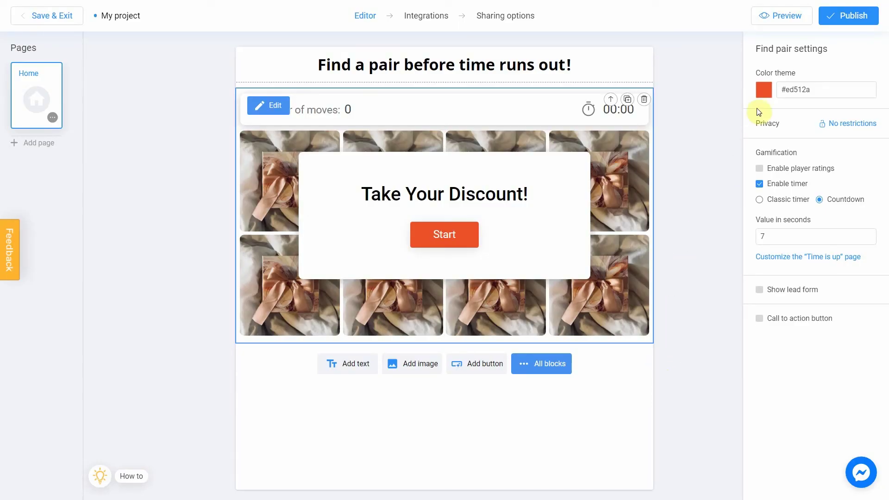
- Preview and start the game, flip cards until time runs out, then switch to mobile view
click(782, 17)
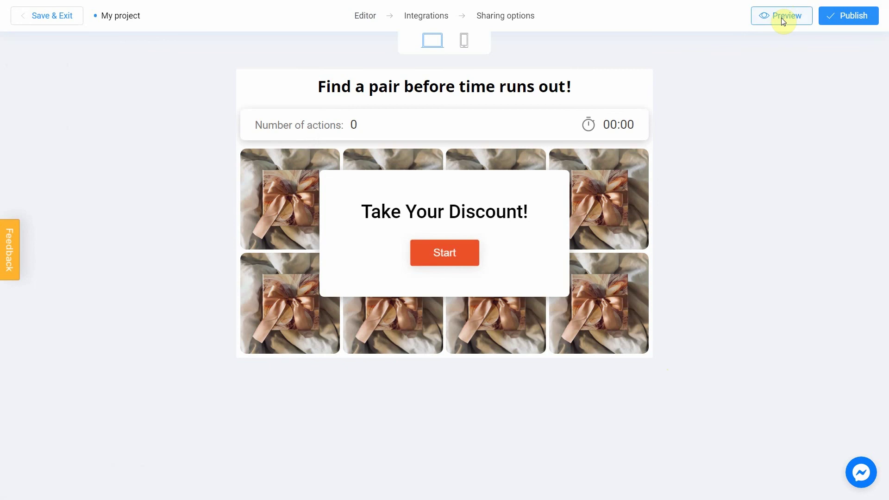
click(443, 255)
click(441, 245)
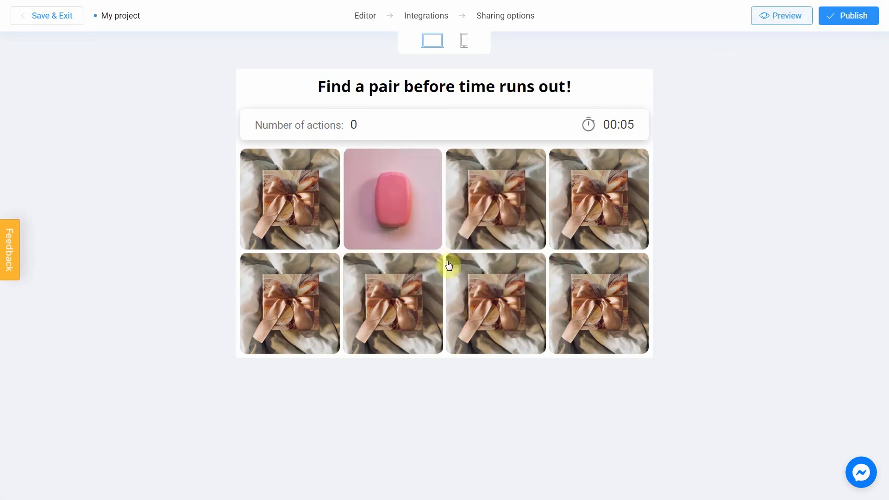
click(472, 284)
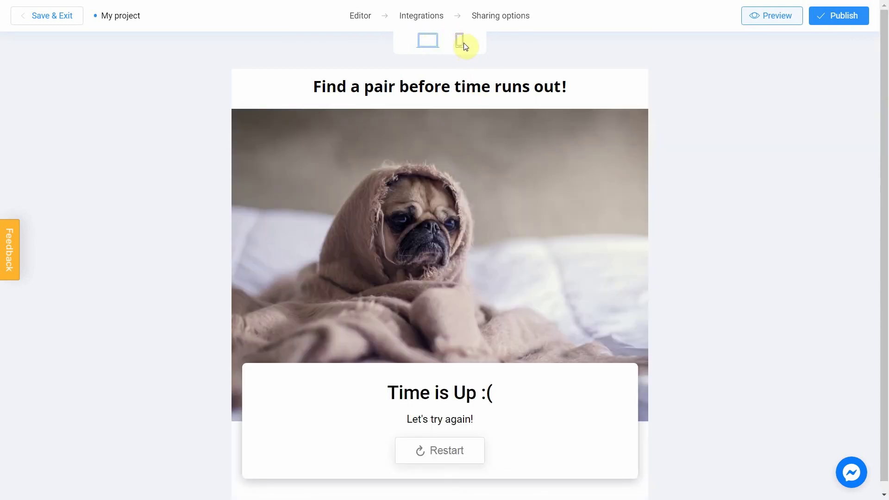
click(461, 42)
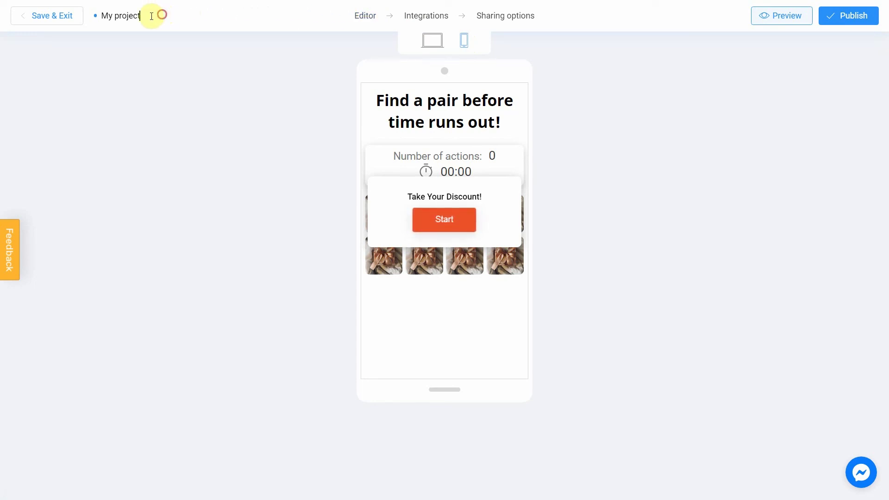
- Rename the project from 'My project' to 'Find a Pair'
drag(154, 16, 99, 15)
text(Find a Pair)
click(161, 47)
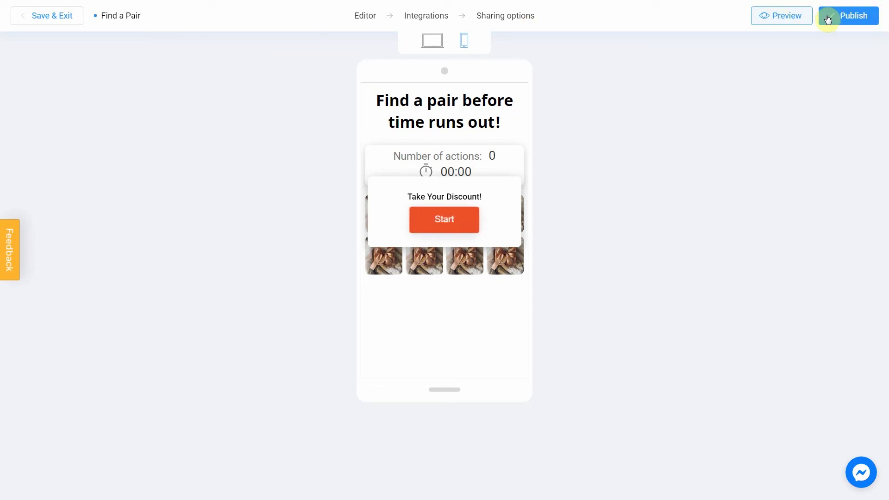
- Publish the project and copy its direct link
click(854, 19)
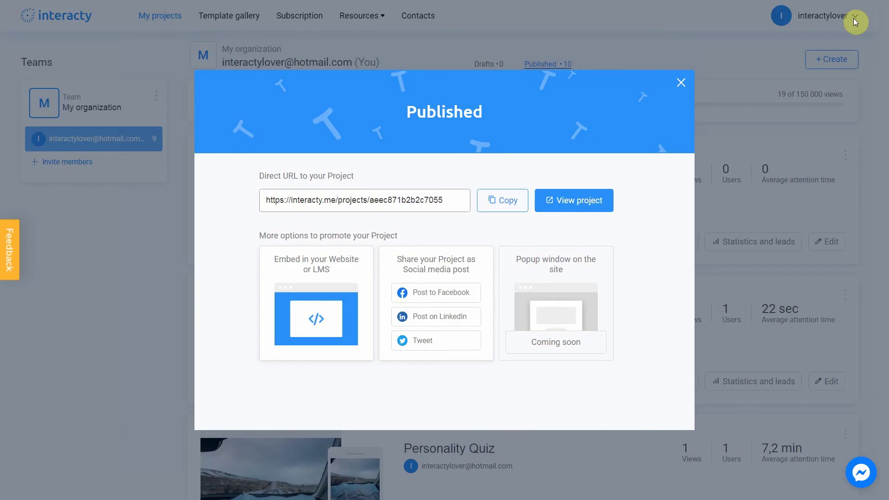
click(490, 199)
drag(462, 201, 254, 201)
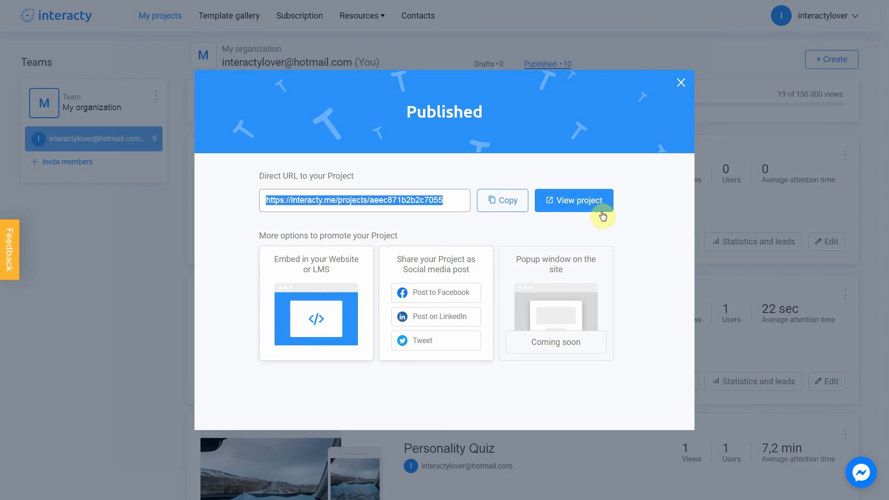
- Open the published game in a new tab, start it and flip cards until time runs out
click(601, 214)
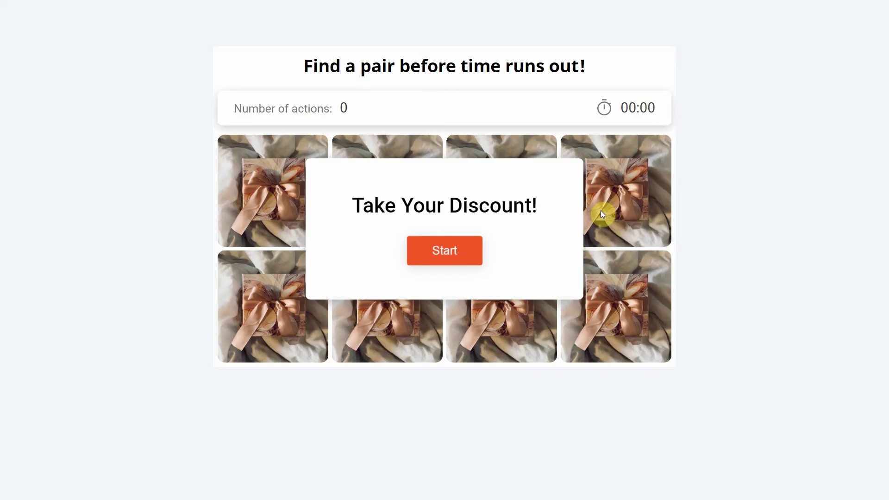
click(470, 250)
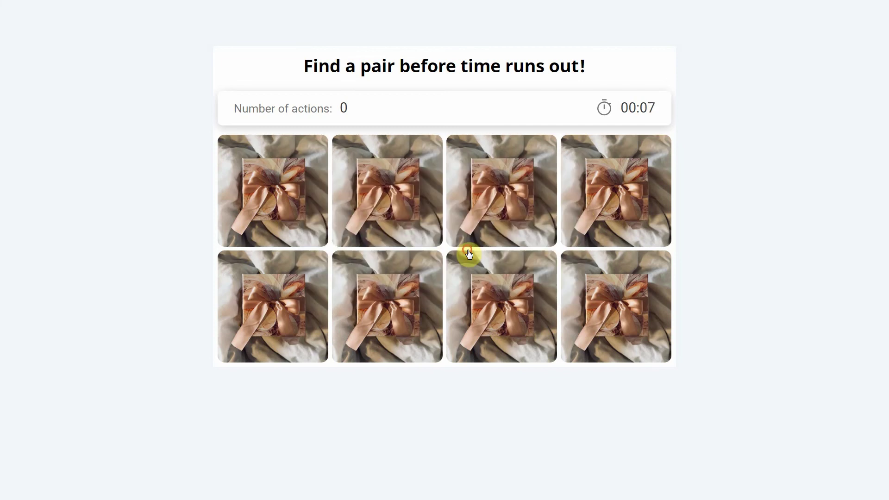
click(488, 218)
click(499, 295)
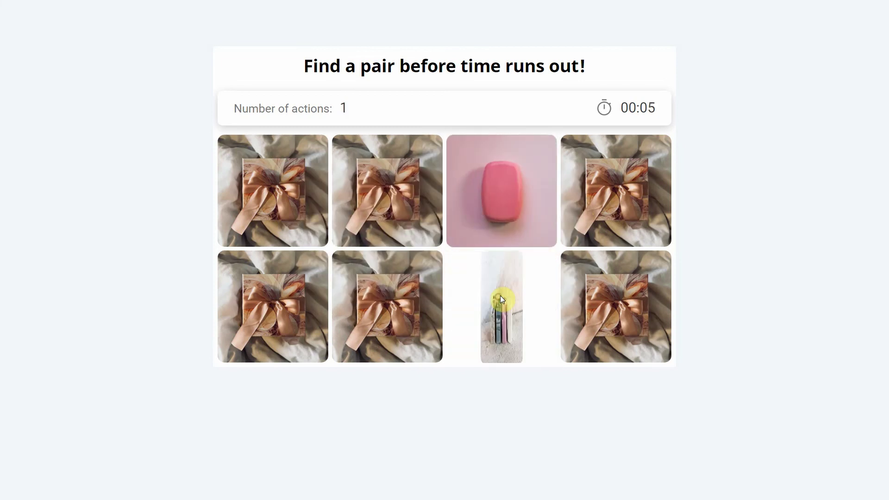
click(387, 223)
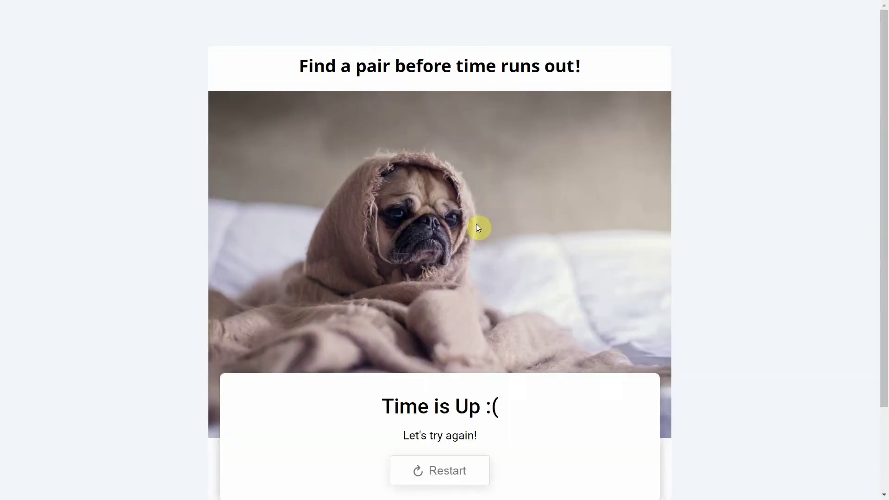
- Restart the game and match the pink soap cards to reach the Nicely Done! screen
click(443, 477)
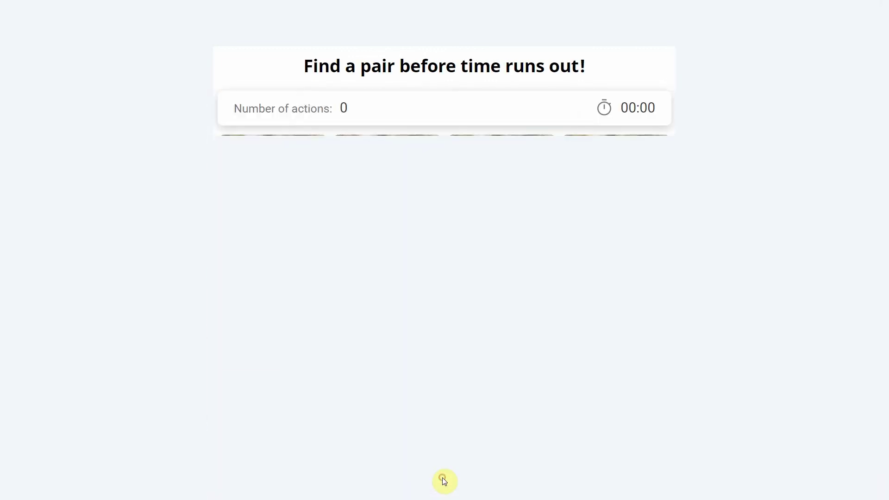
click(458, 255)
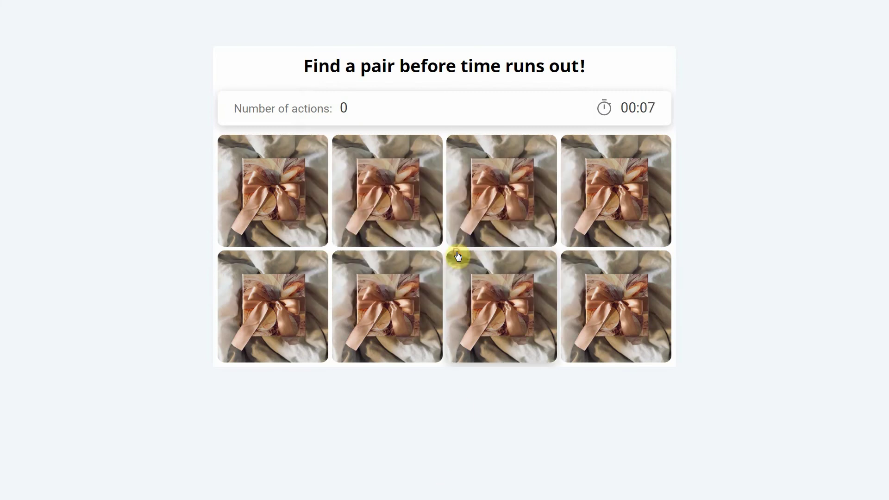
click(496, 199)
click(496, 317)
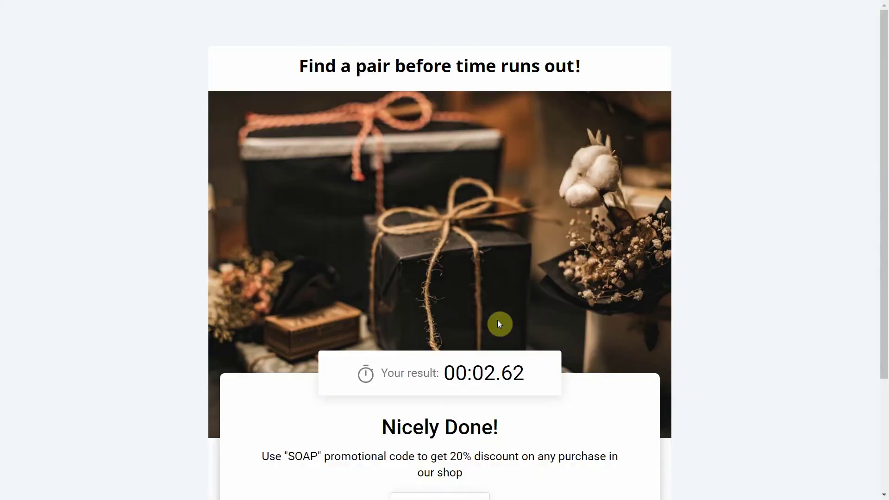